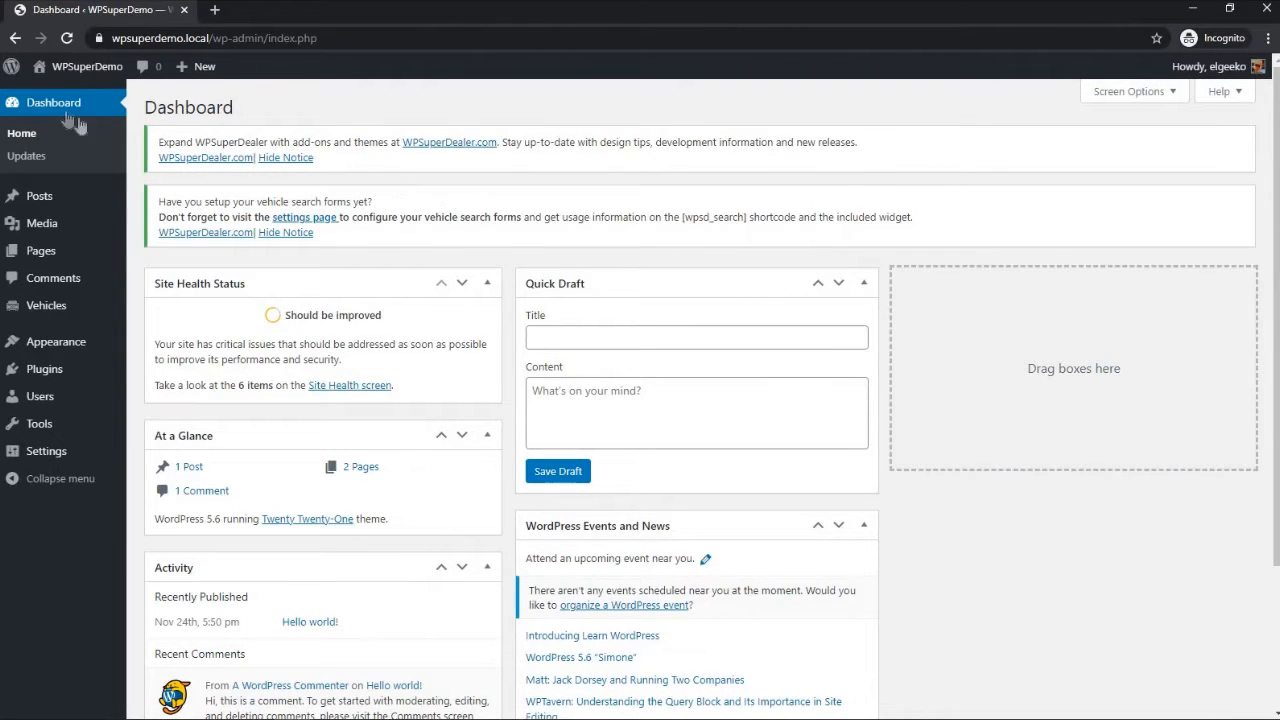
- Open the Locations section of the vehicle settings
mouse_move(84, 310)
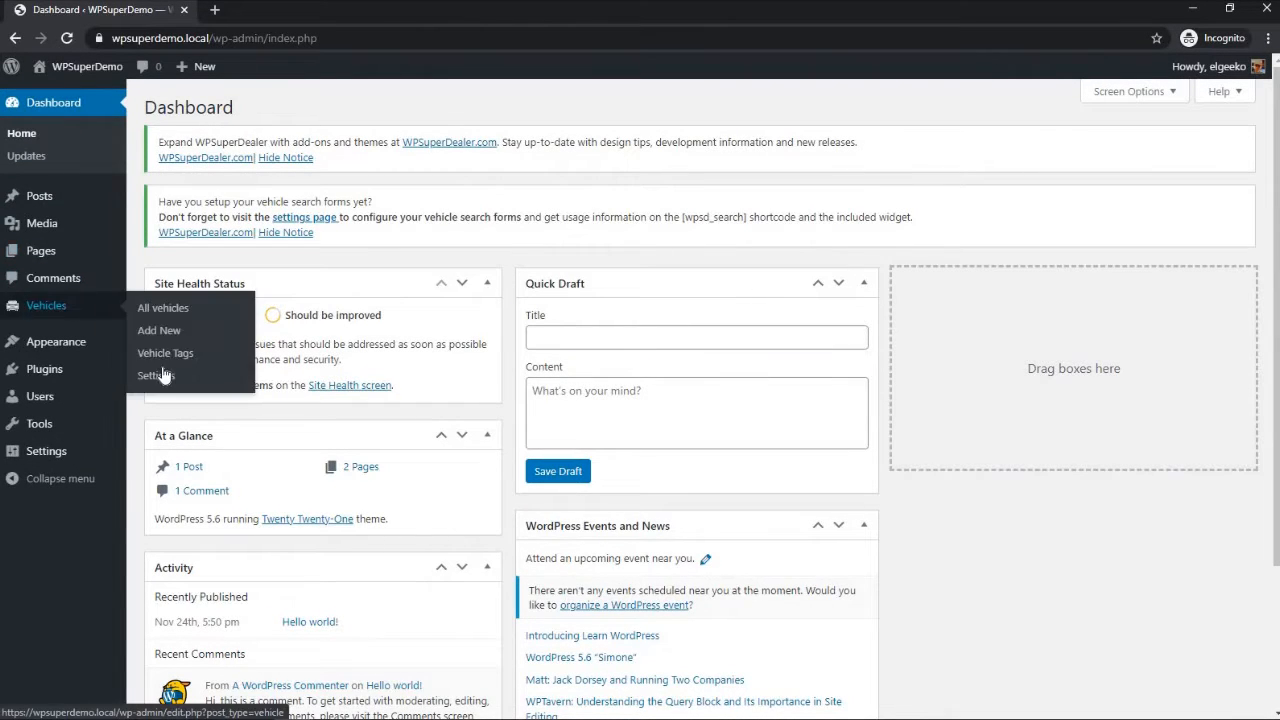
click(166, 371)
click(465, 356)
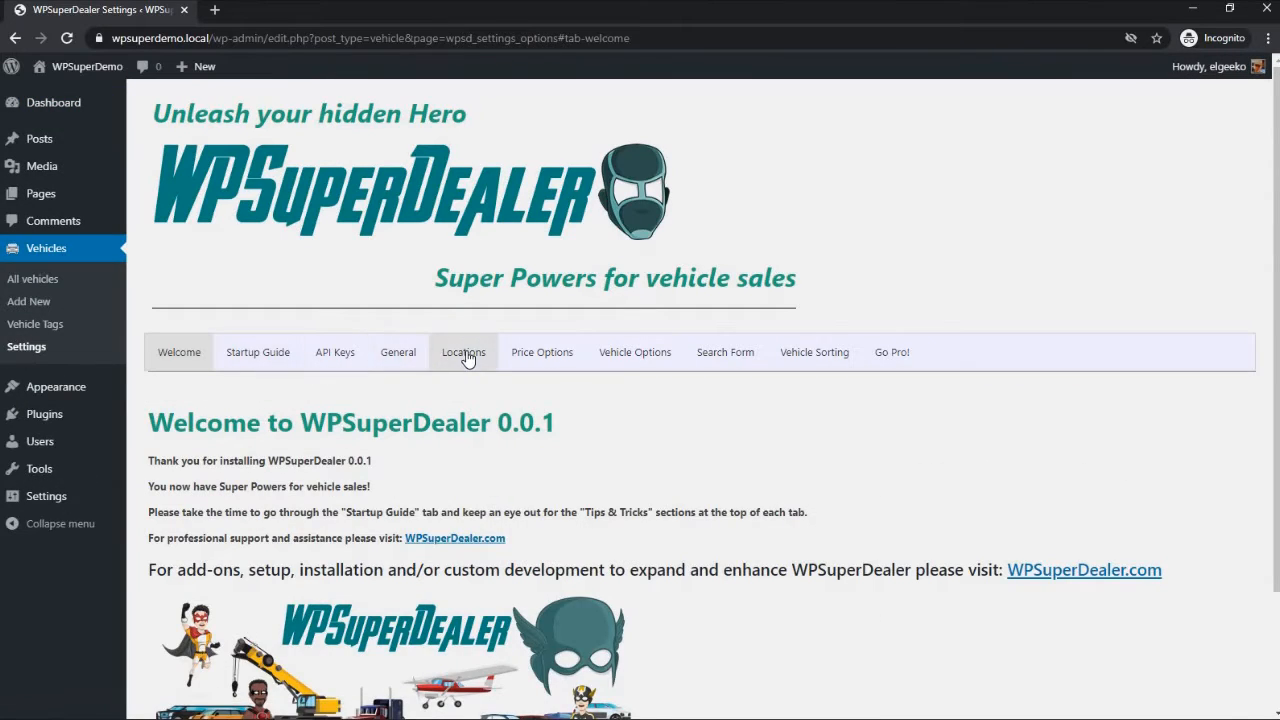
- Examine the Default location's address, vehicle, contact and location URL fields
scroll(766, 363, down, 9)
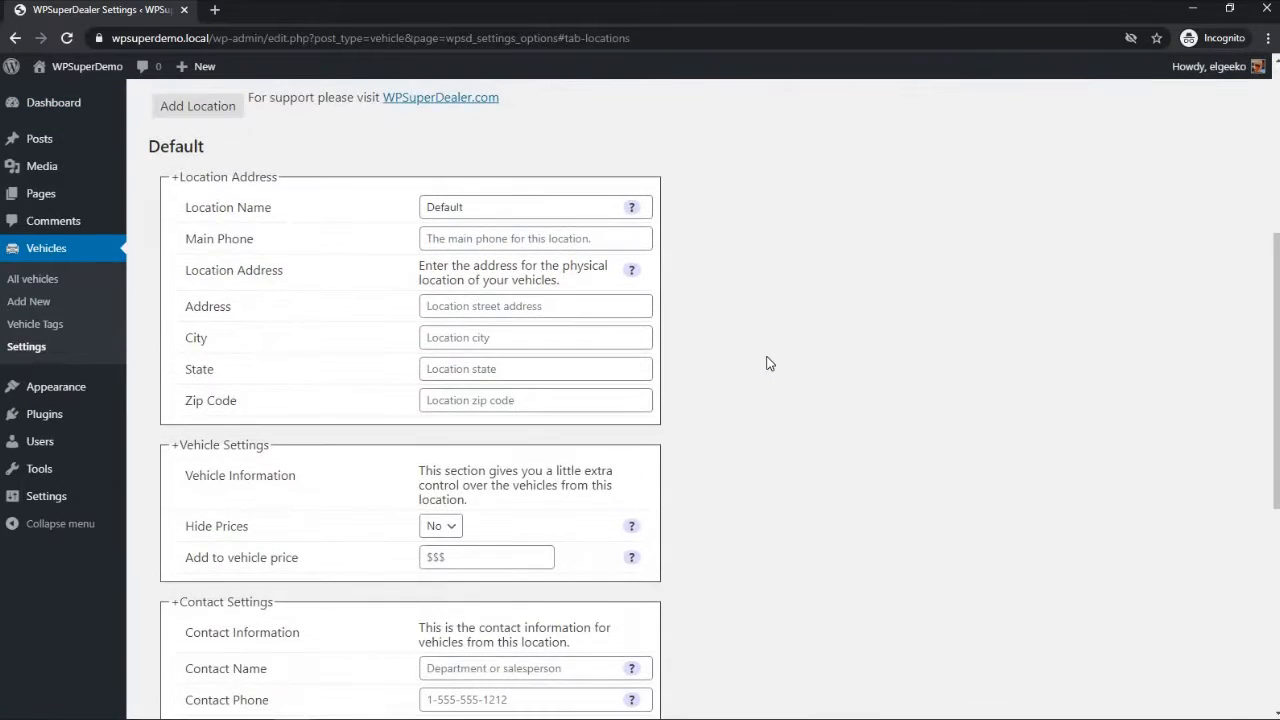
scroll(766, 363, down, 1)
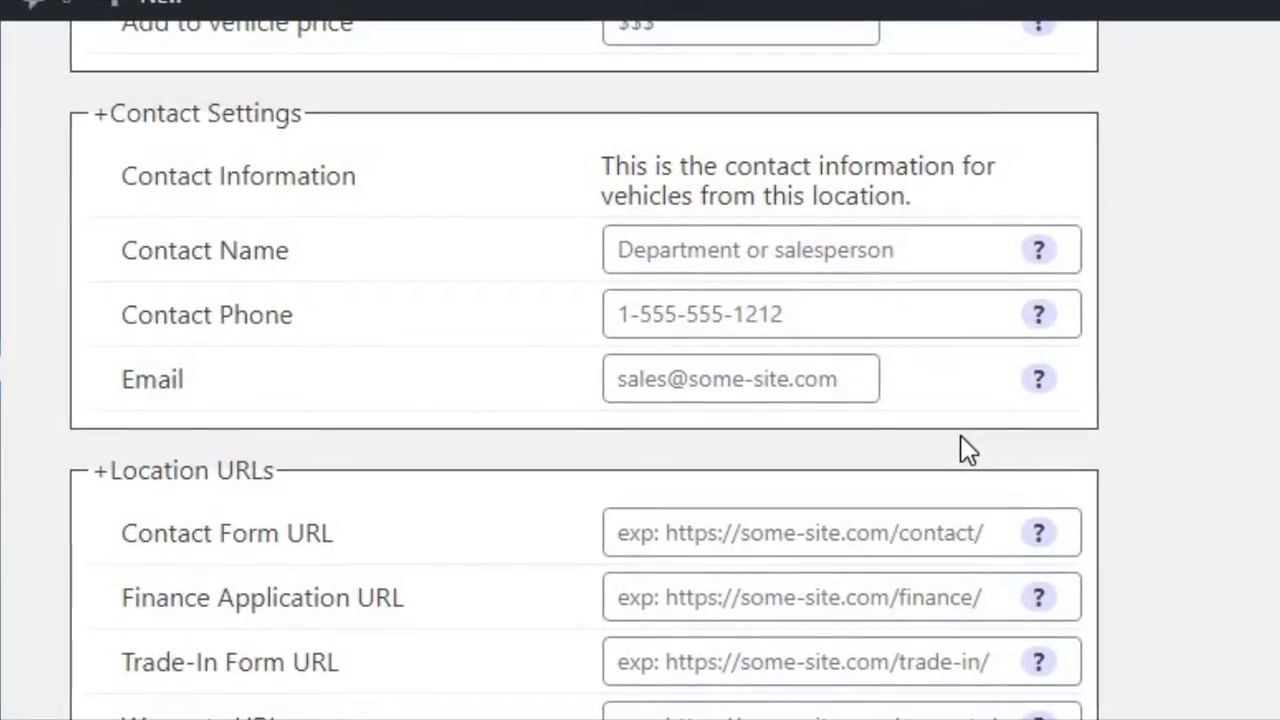
scroll(958, 420, up, 5)
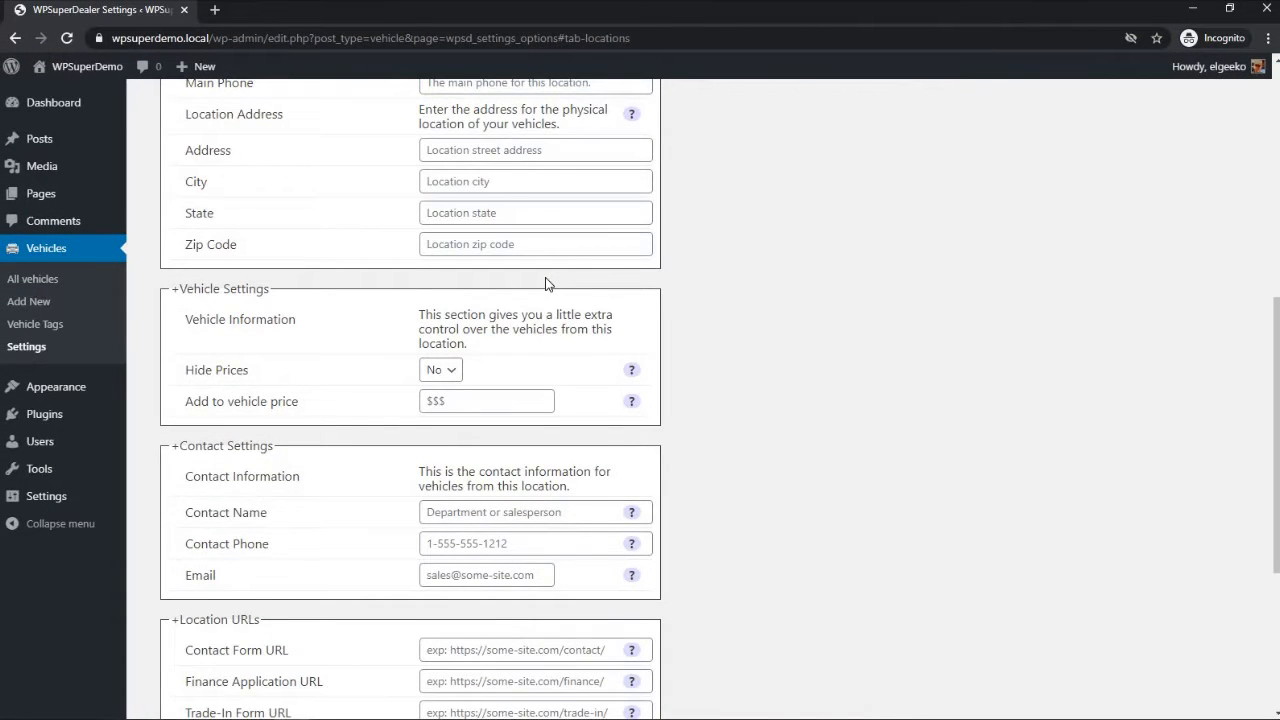
scroll(546, 285, up, 2)
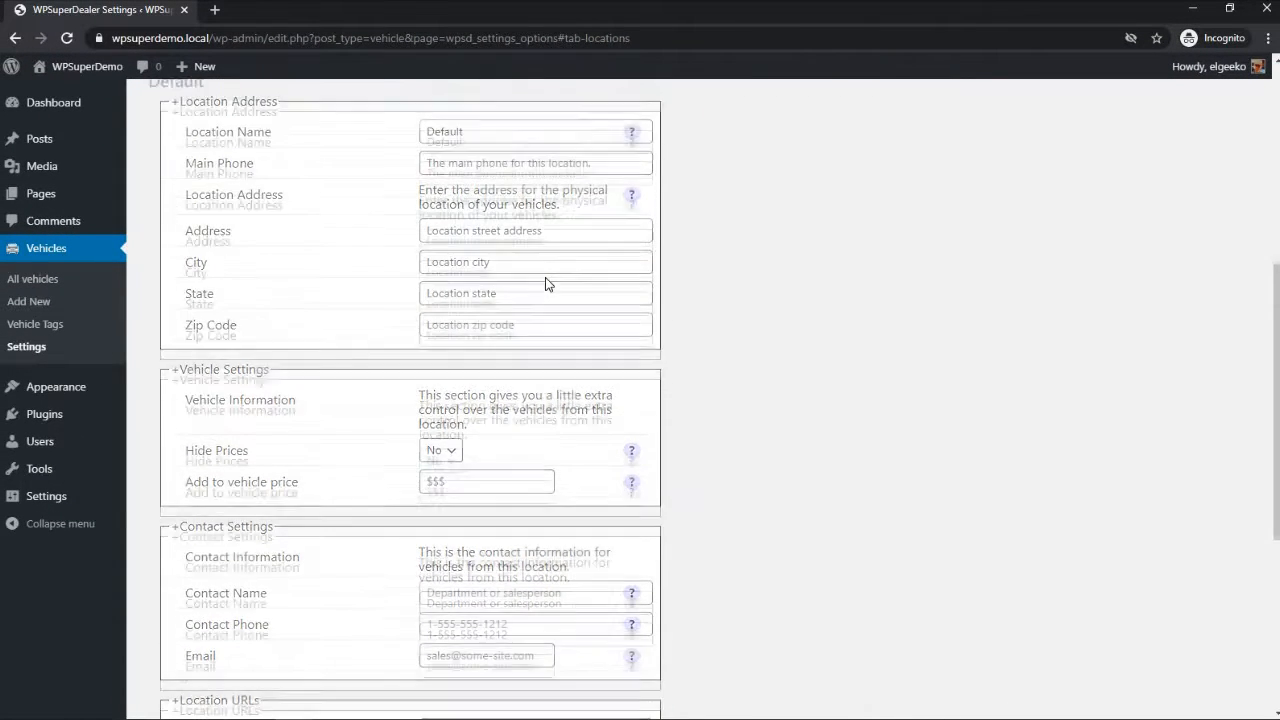
scroll(546, 285, down, 4)
scroll(545, 283, up, 5)
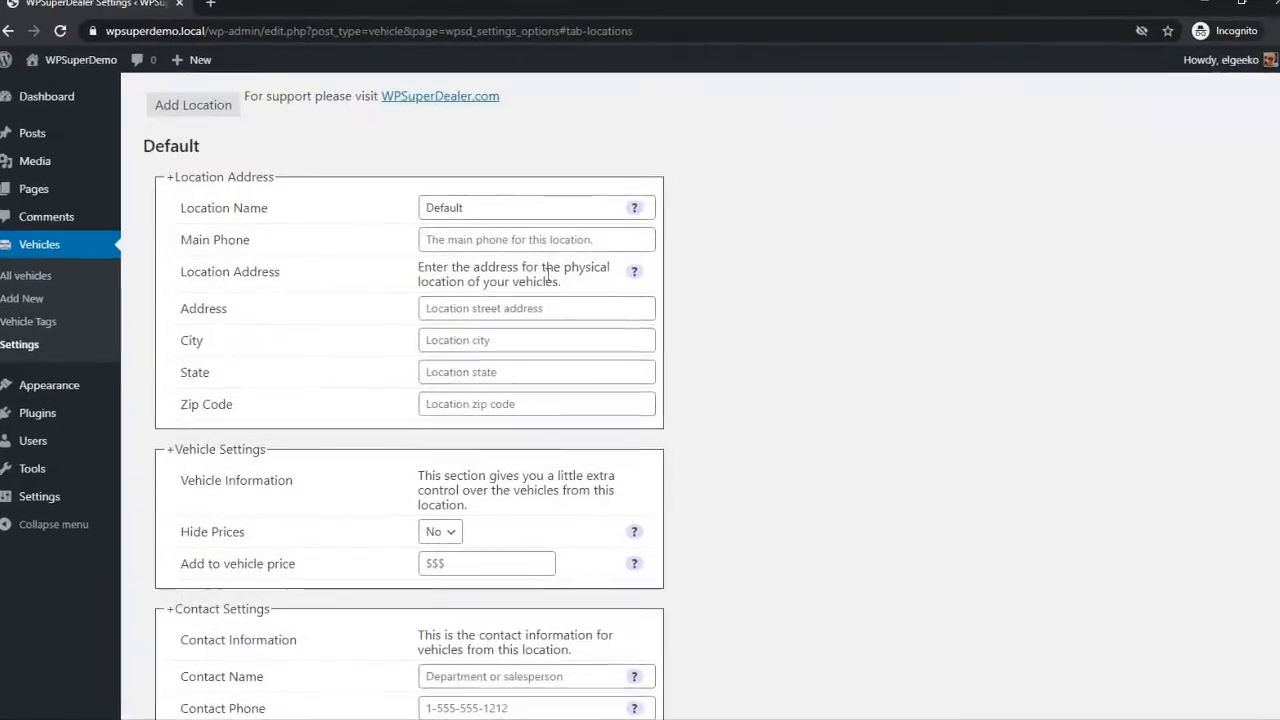
scroll(546, 283, down, 3)
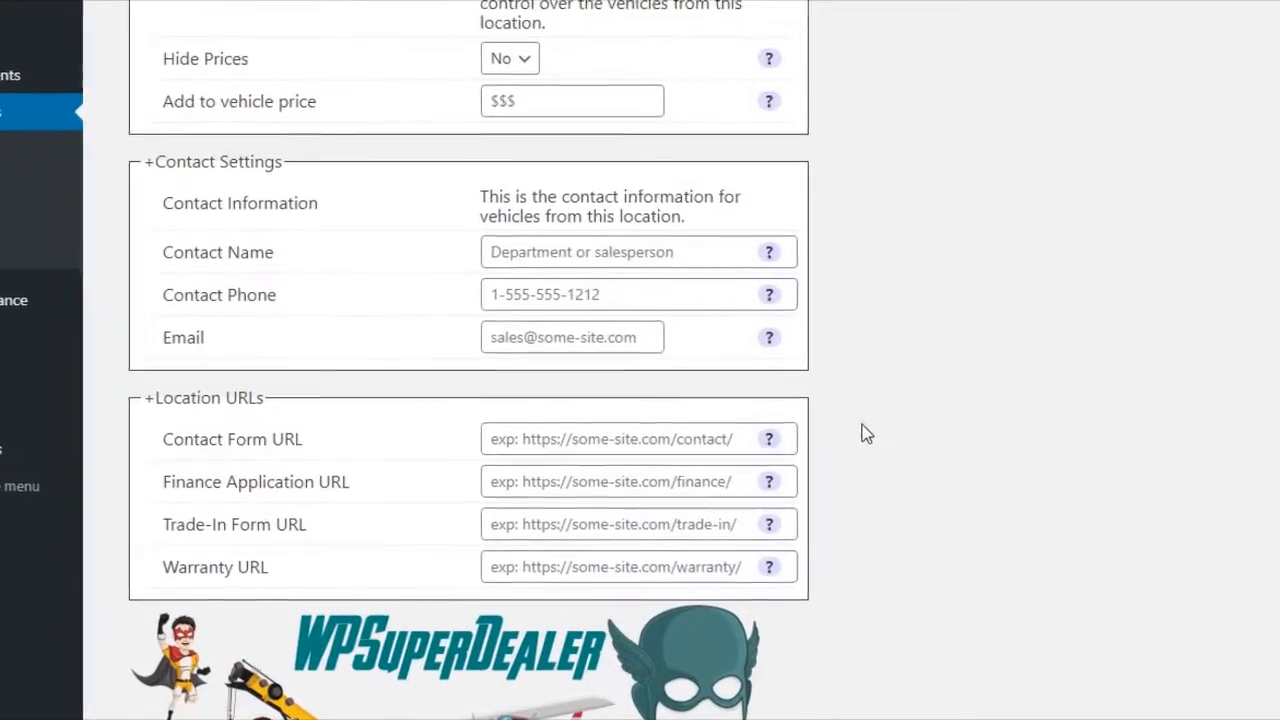
click(638, 454)
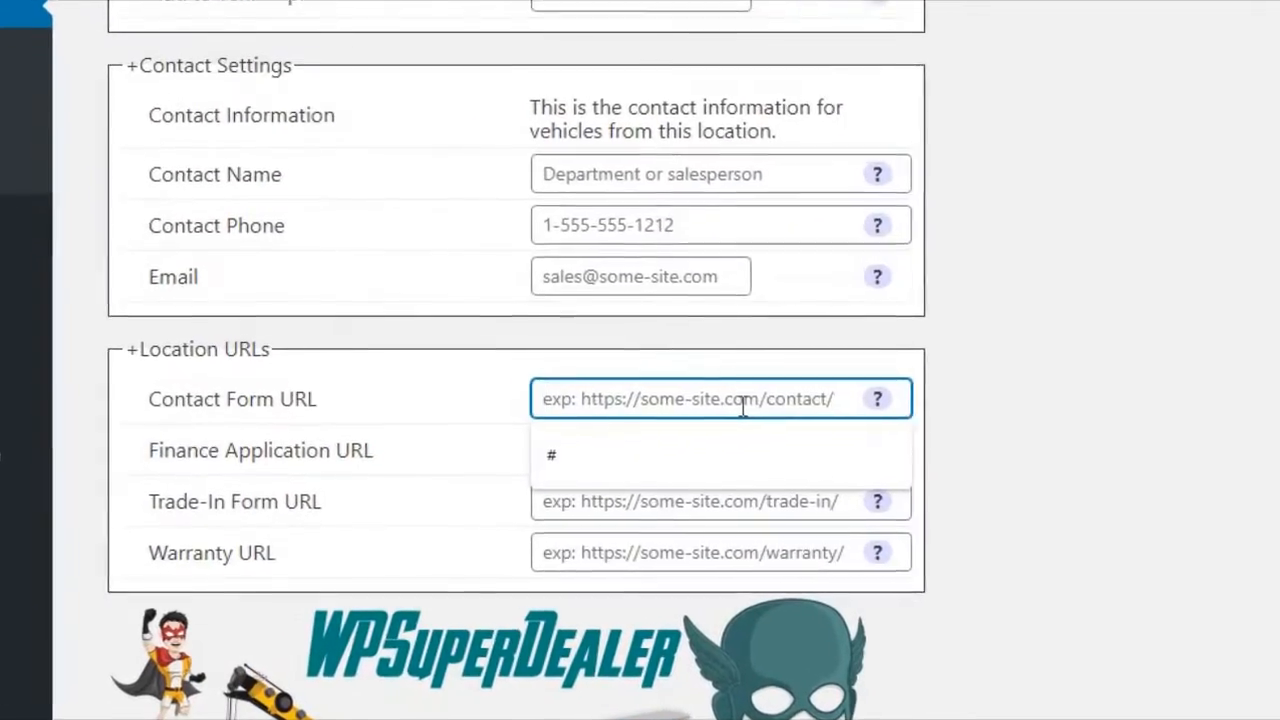
text(https://)
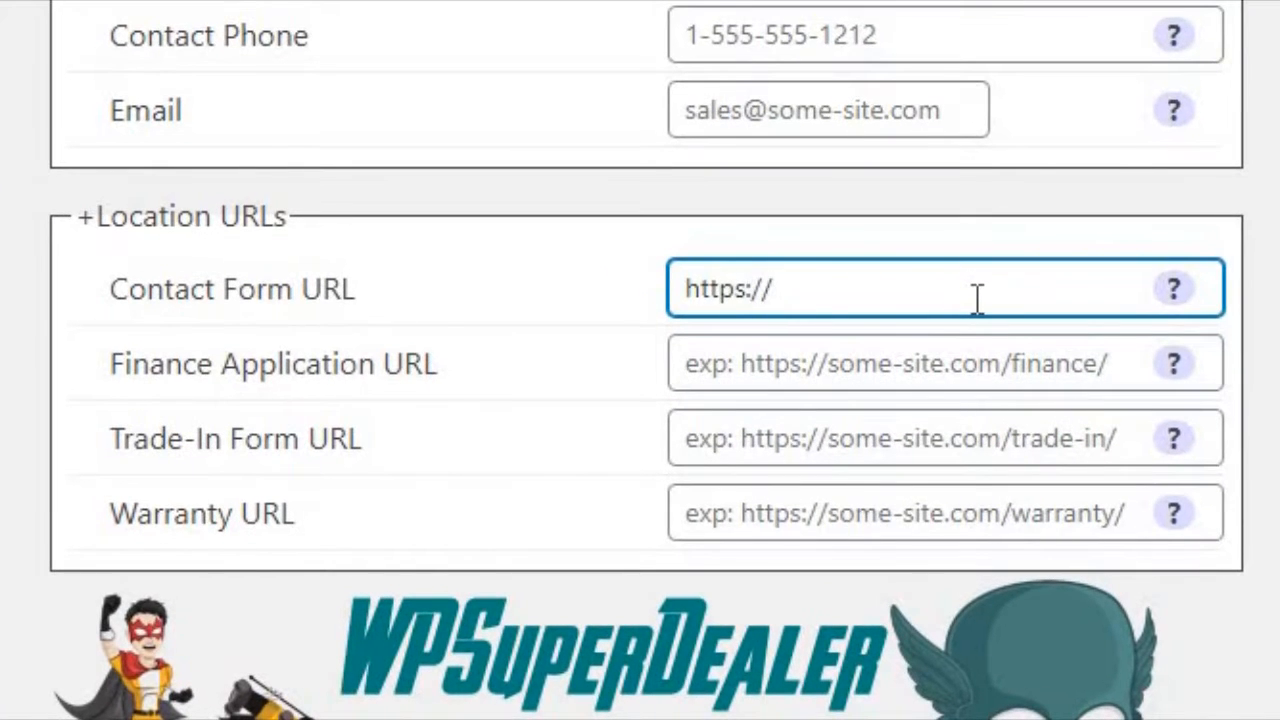
text(wpsu)
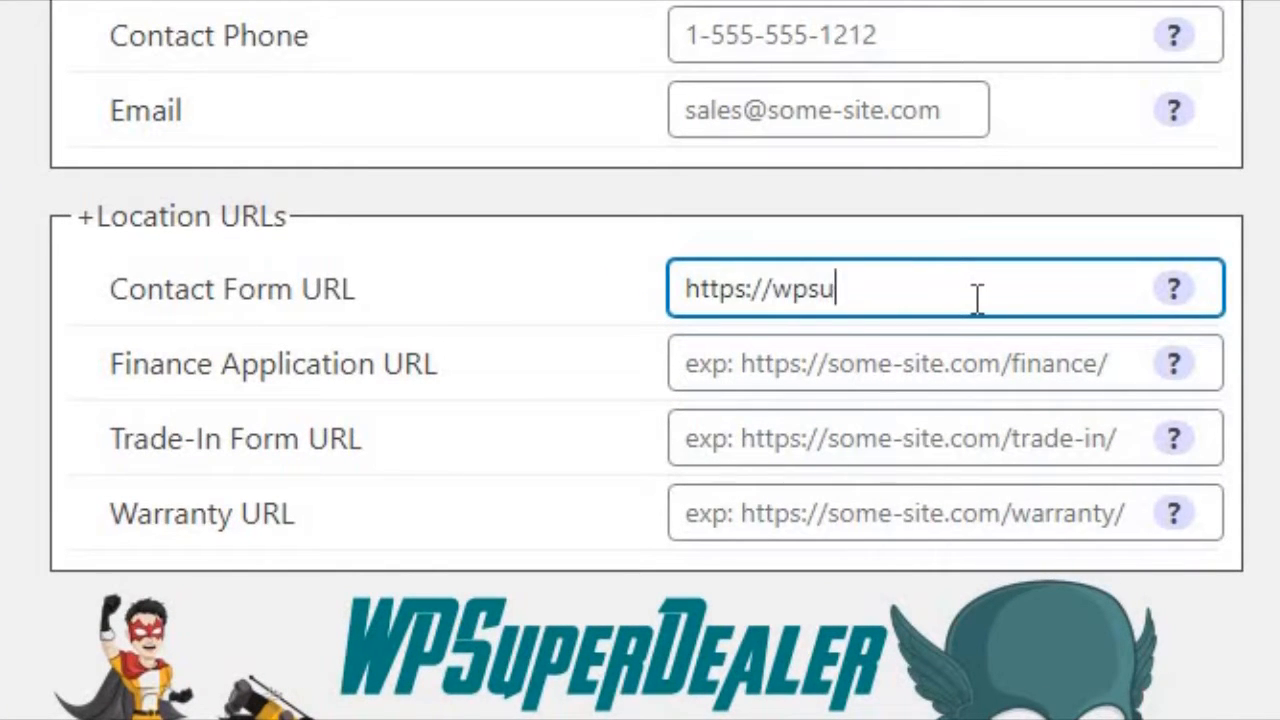
text(perdealer)
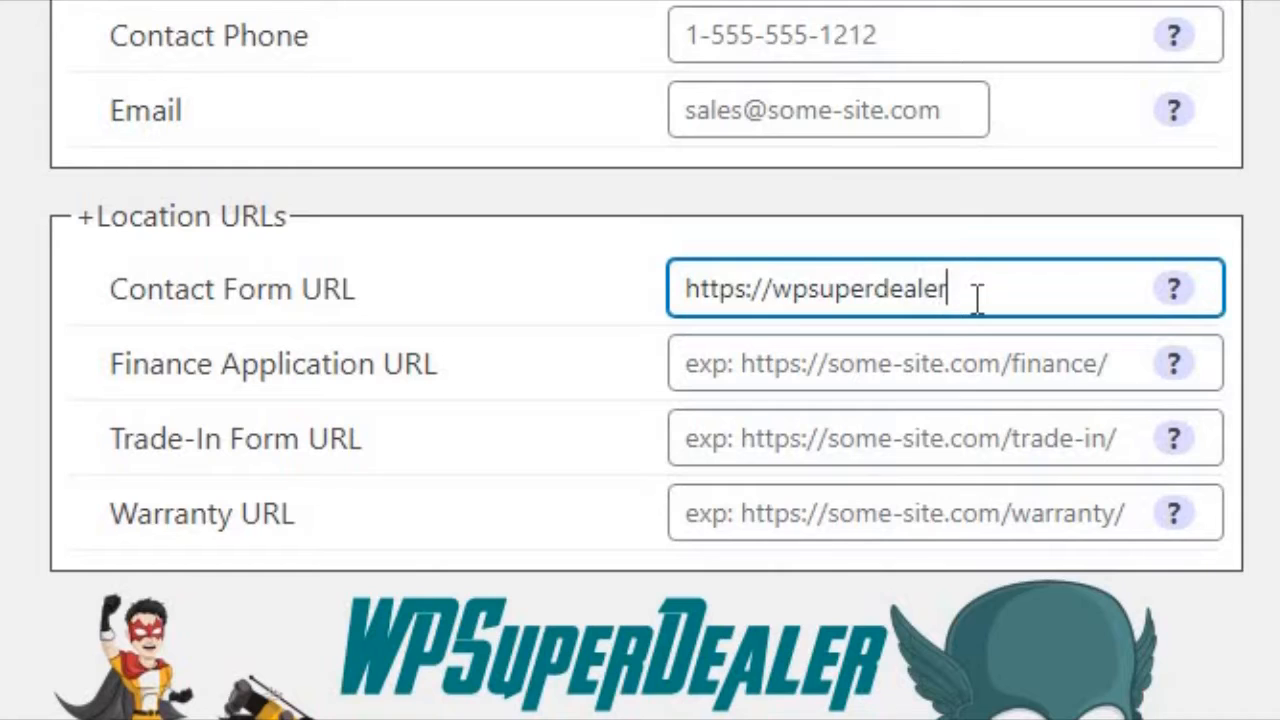
text(.local/?stoc)
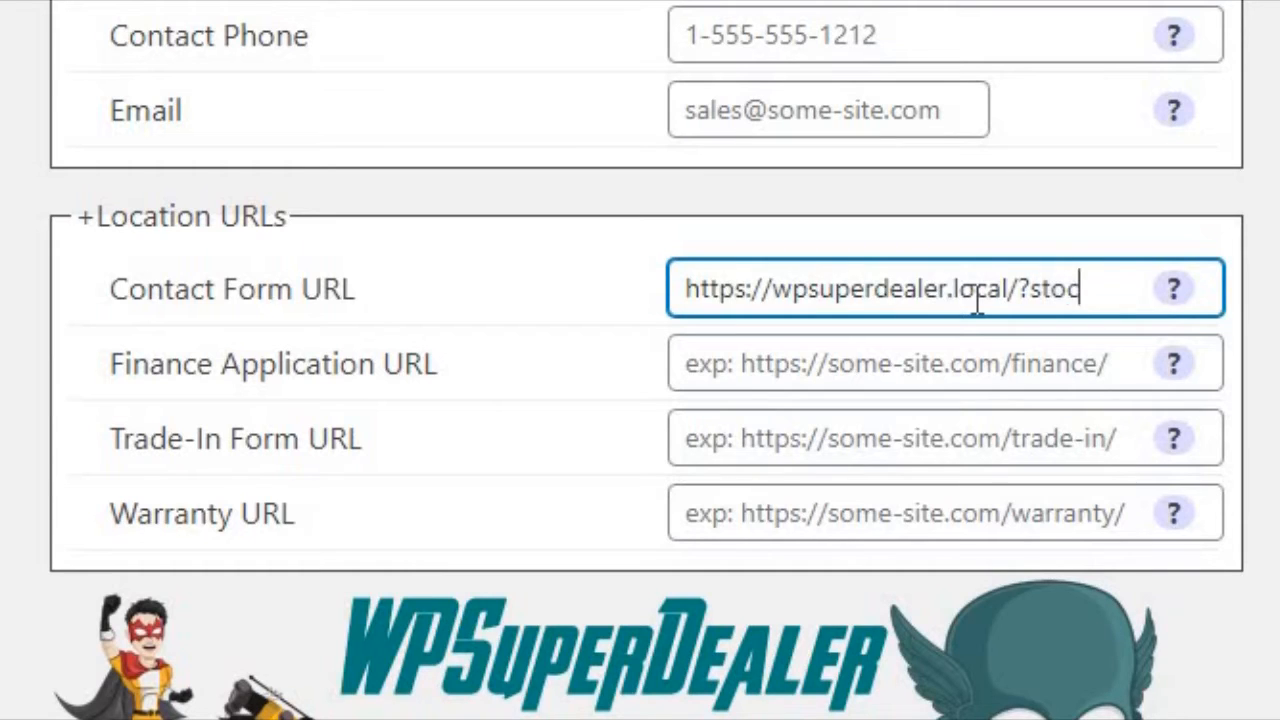
text(k={sto)
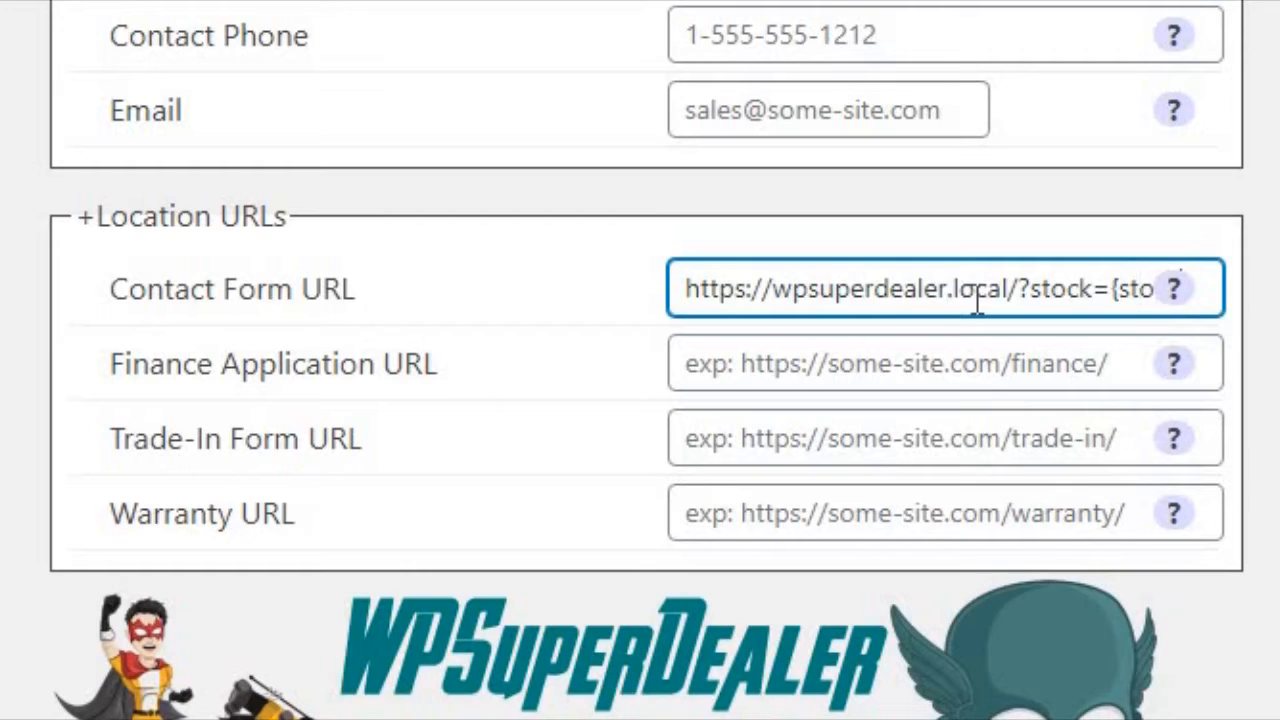
text(ck_number})
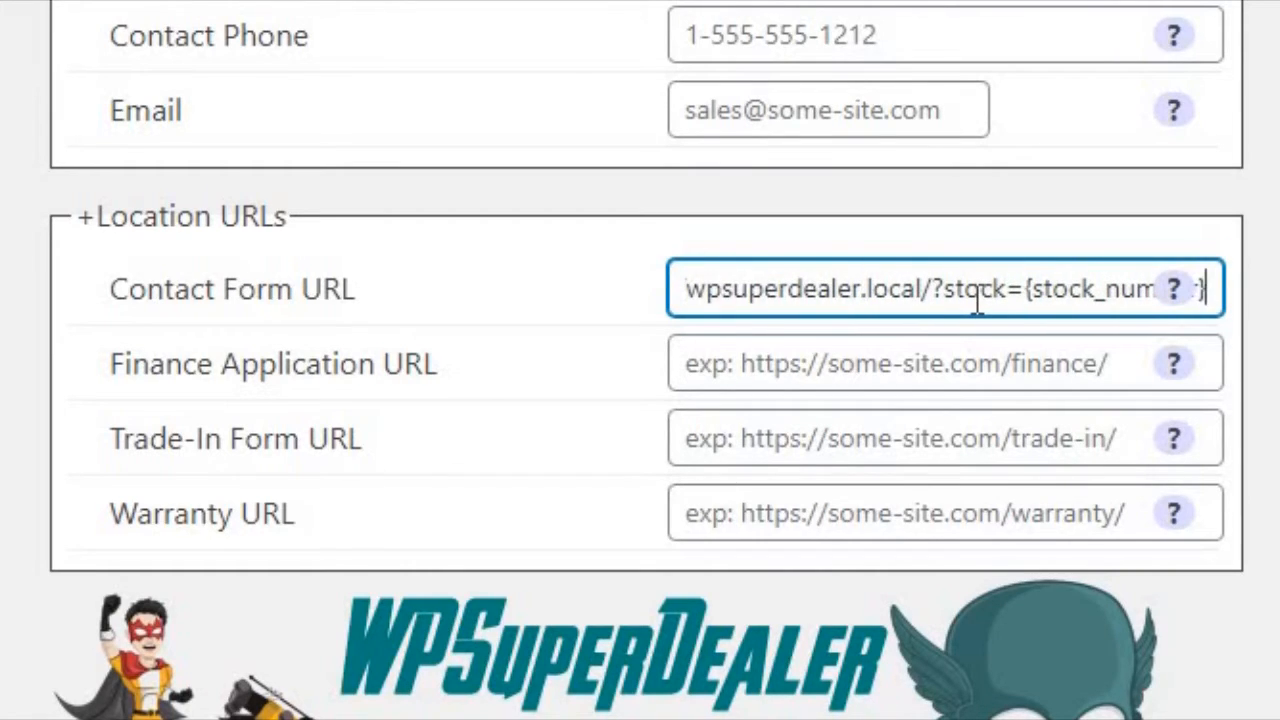
key(Tab)
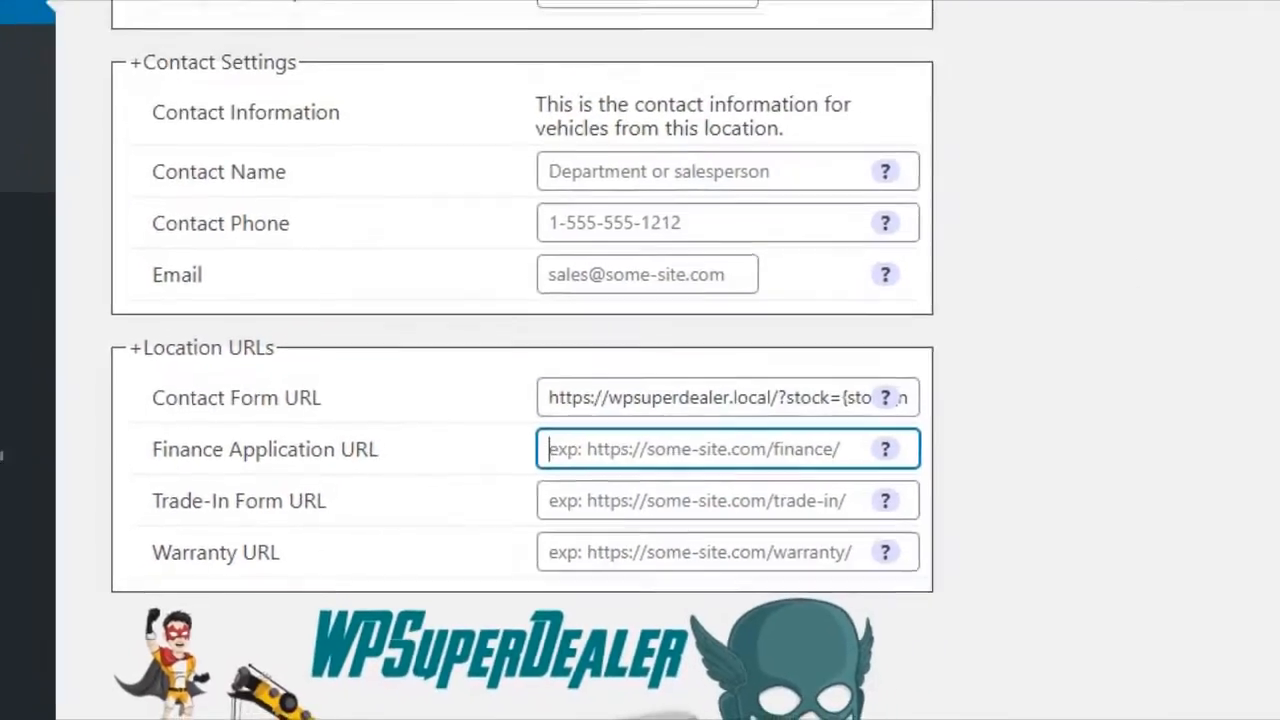
- Save the location settings
scroll(978, 300, up, 4)
scroll(492, 360, up, 5)
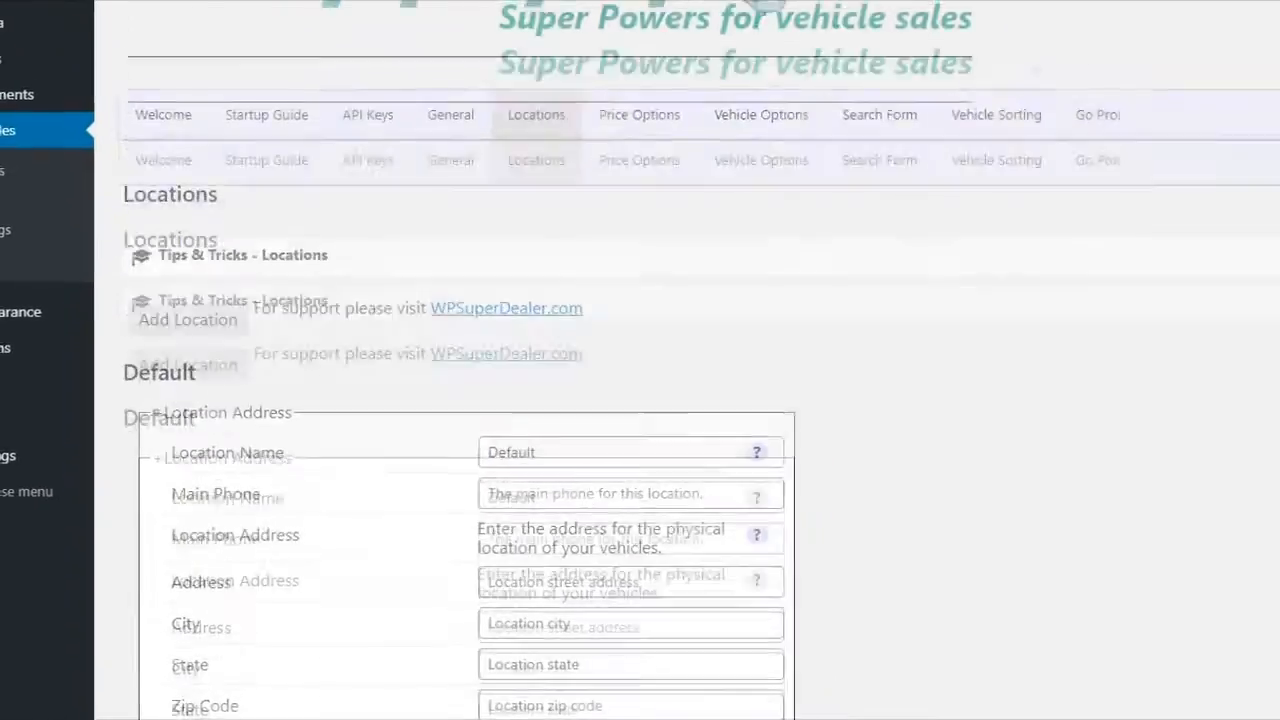
click(1240, 323)
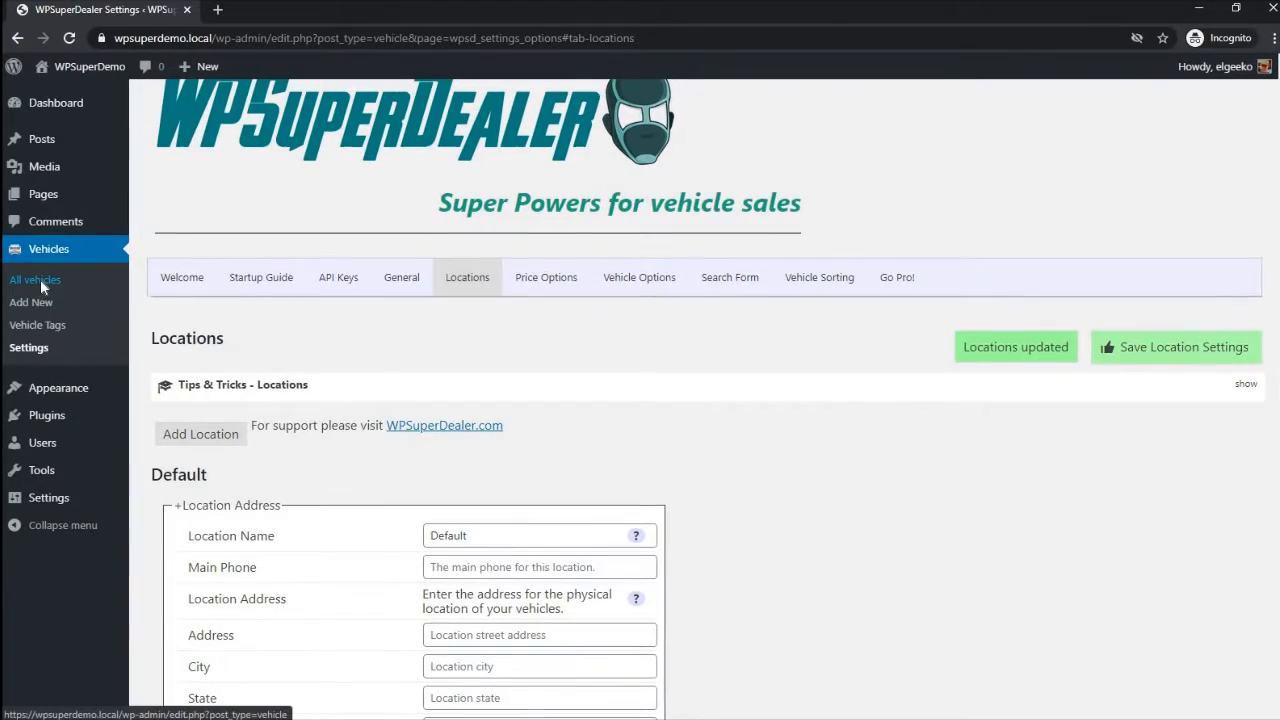
- Open the vehicle list in a new browser tab and view the public page of the 2019 Chevrolet Cruze F19472A
right_click(38, 275)
click(100, 294)
click(275, 12)
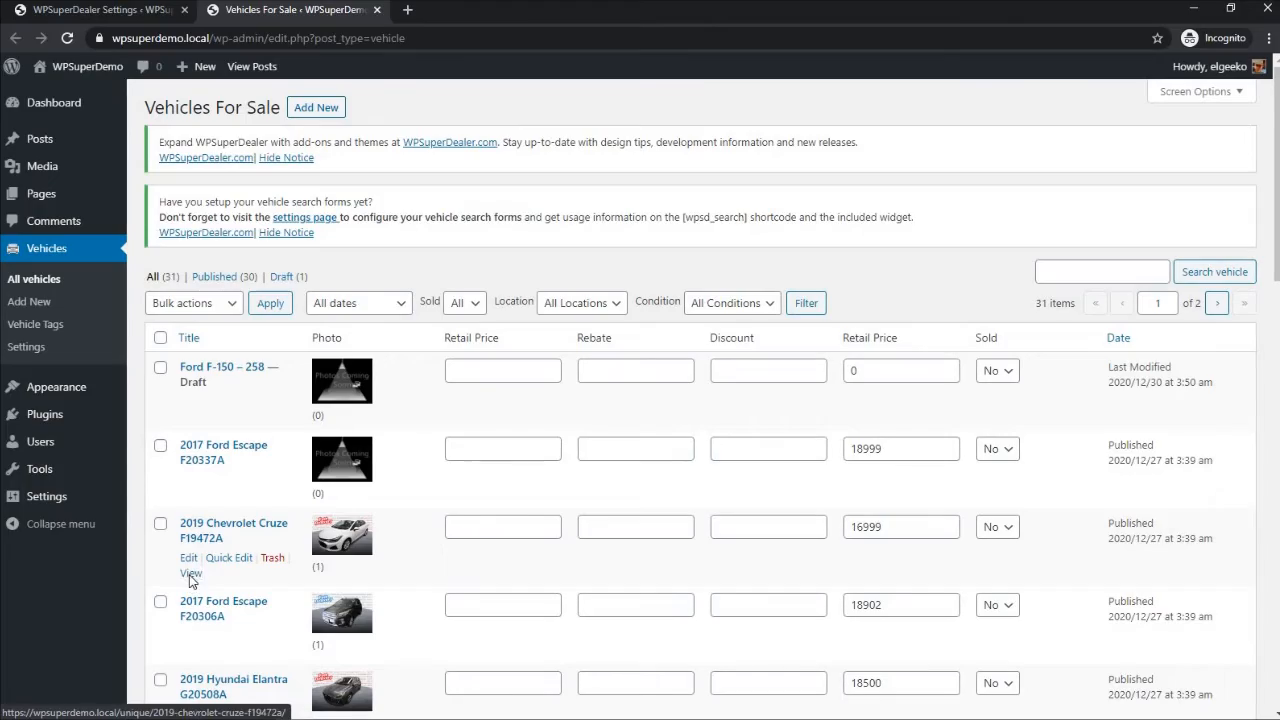
click(190, 575)
scroll(278, 313, down, 5)
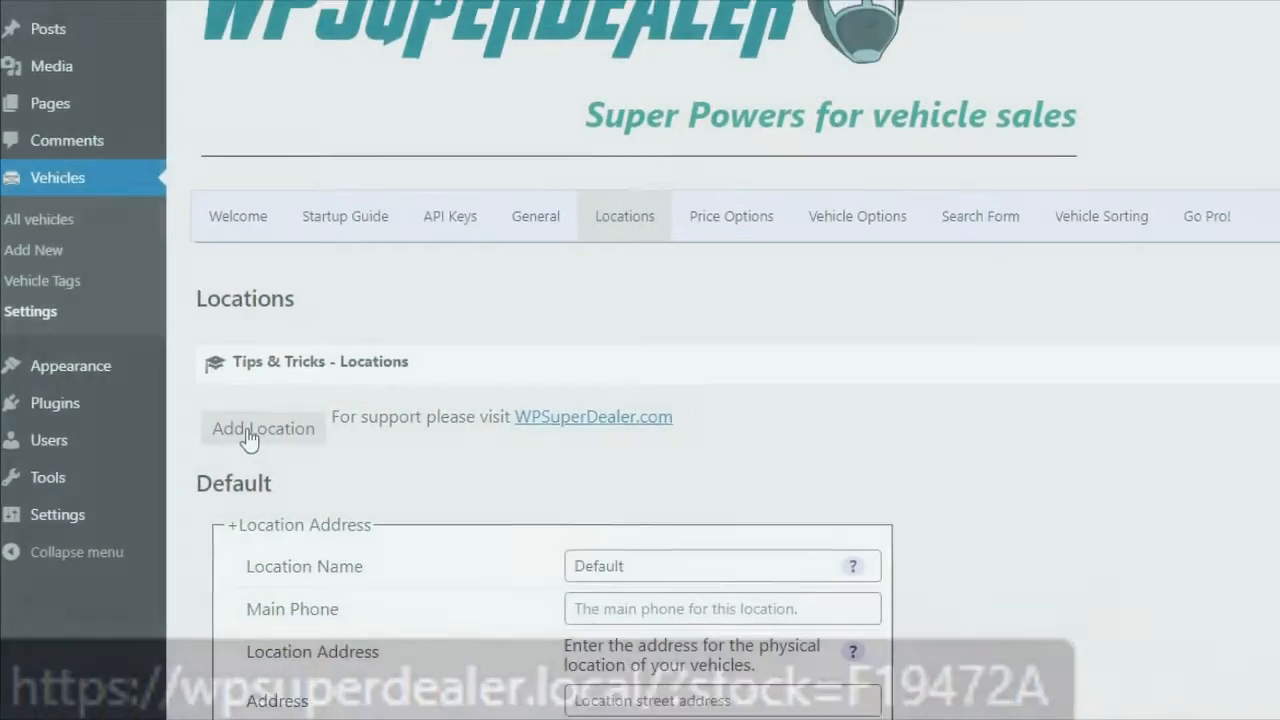
- Add a new location named Magic Motors East
click(220, 436)
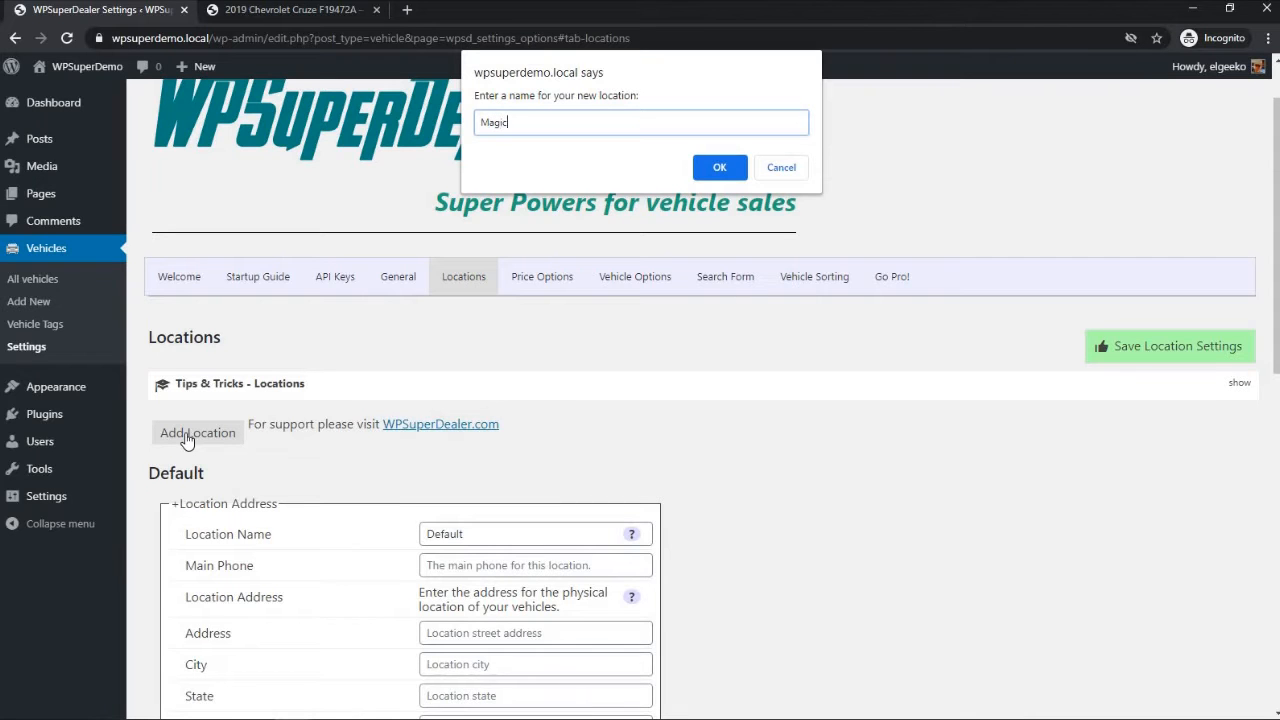
text(Magic Motors East)
key(Return)
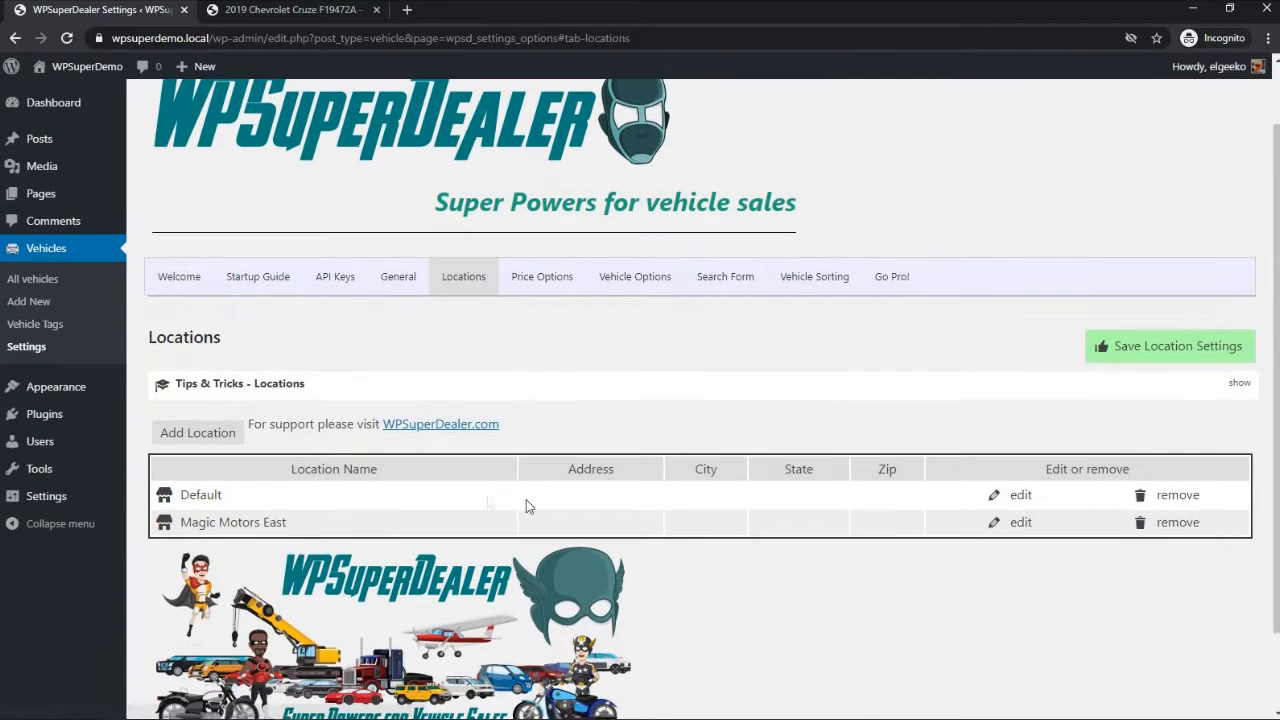
- Open the Magic Motors East location for editing and look over its address, vehicle, contact and URL fields
click(1020, 523)
scroll(1022, 528, down, 4)
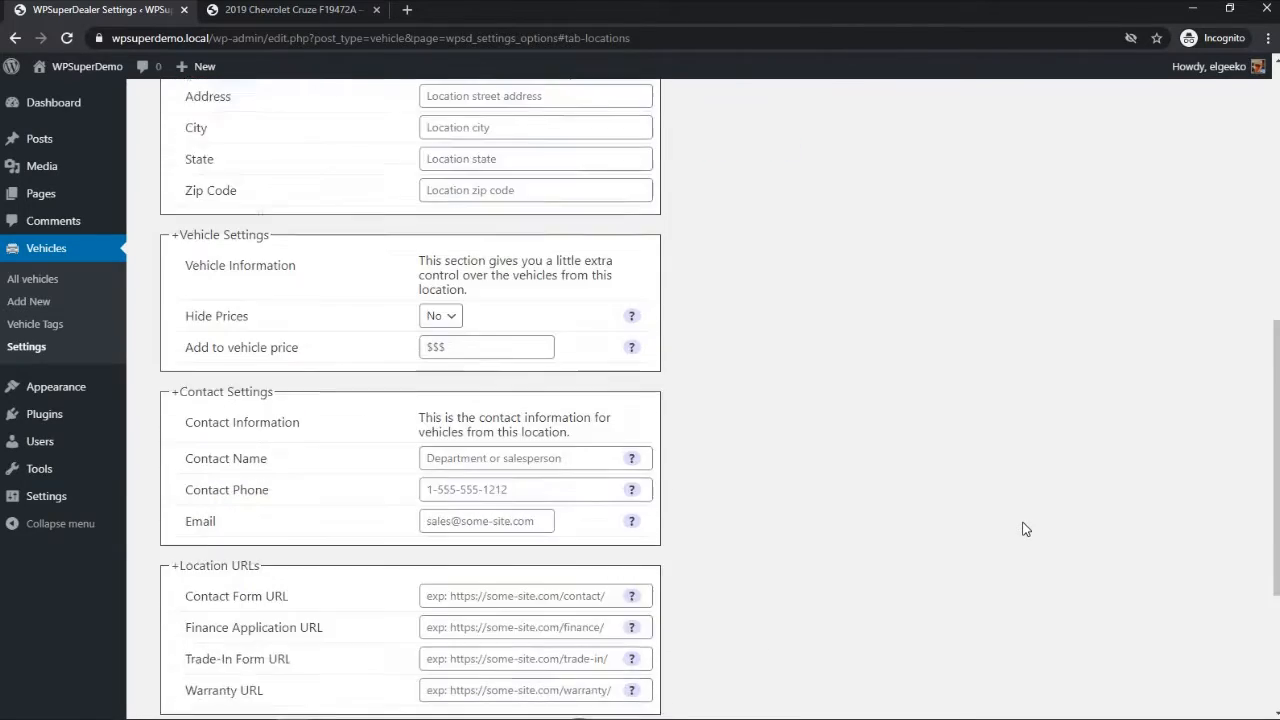
scroll(1024, 528, down, 3)
scroll(1024, 528, up, 7)
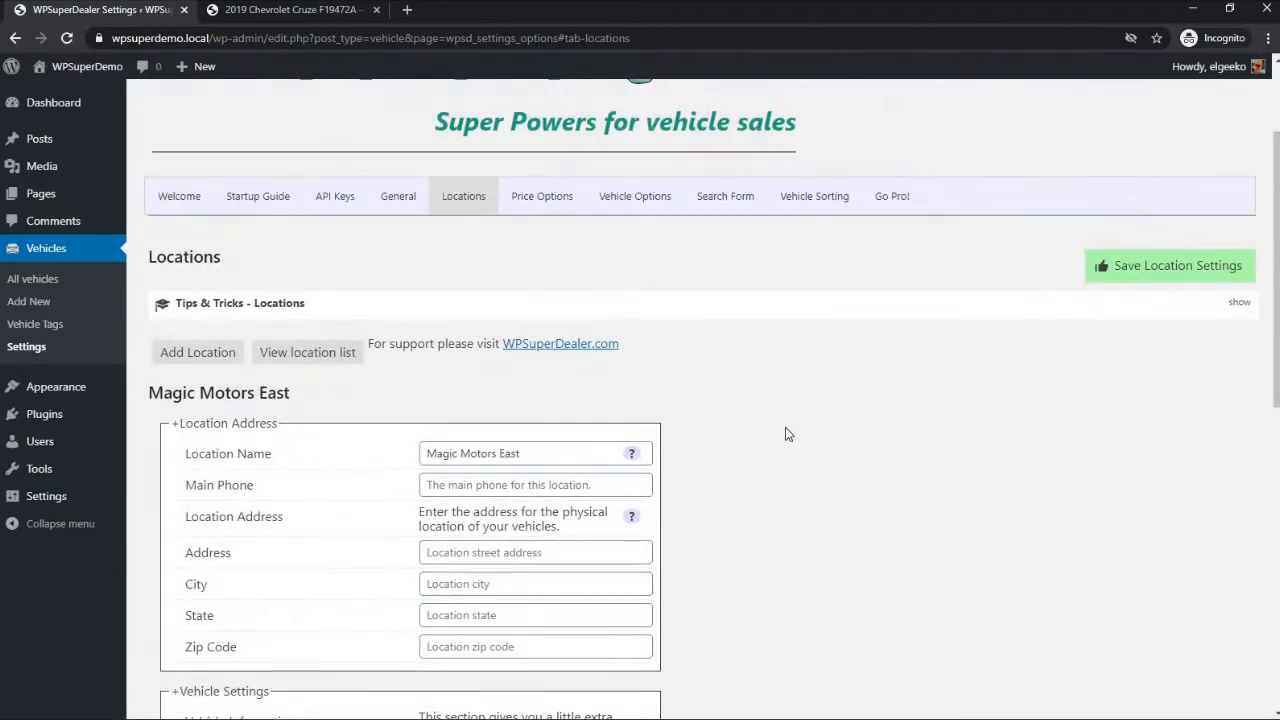
- Open the 2019 Chevrolet Cruze F19472A for editing and go to its global specifications
key(ctrl+Tab)
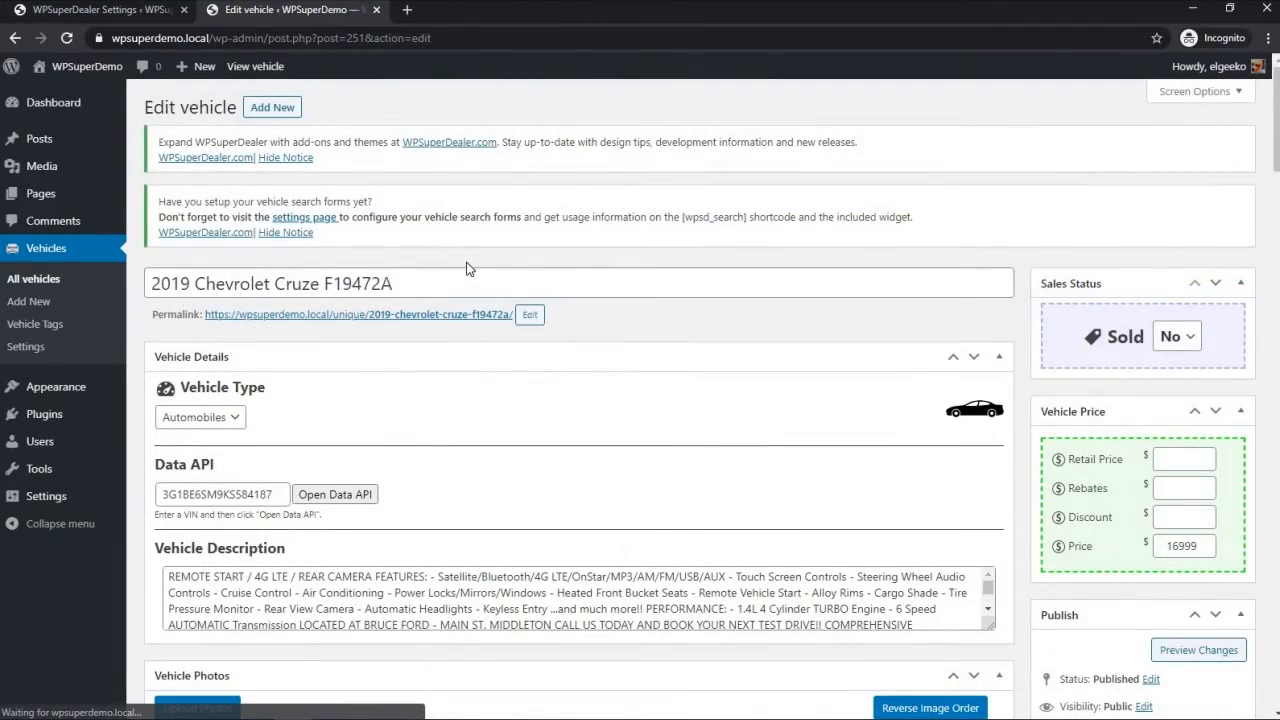
scroll(470, 268, down, 15)
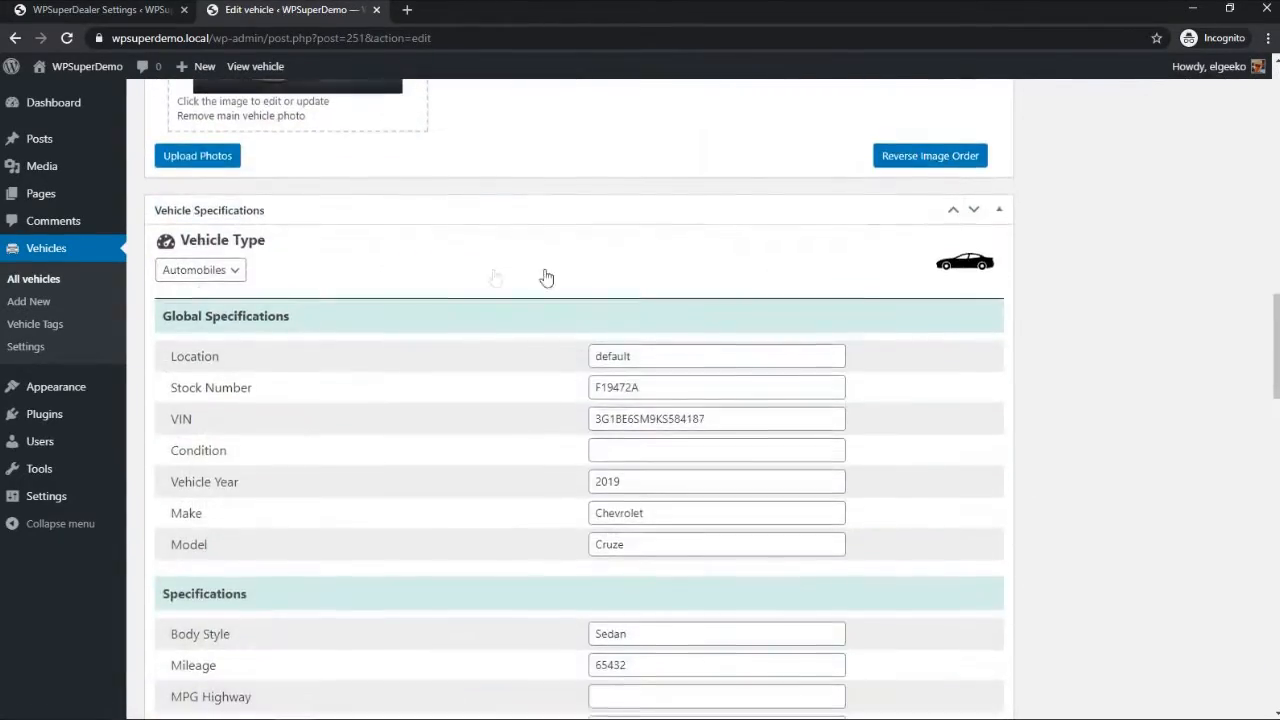
scroll(494, 277, down, 1)
- Replace the Cruze's location with the suggested Magic Motors East
click(703, 276)
key(ctrl+a)
key(BackSpace)
text(ma)
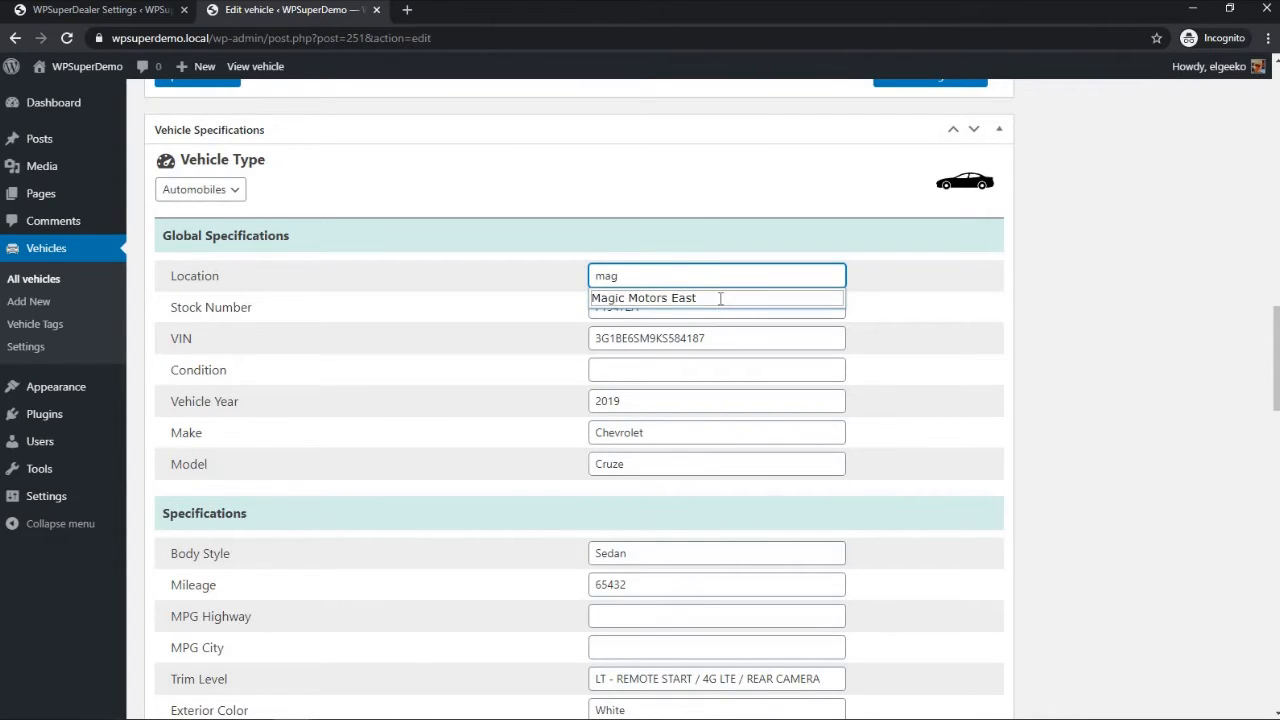
click(728, 304)
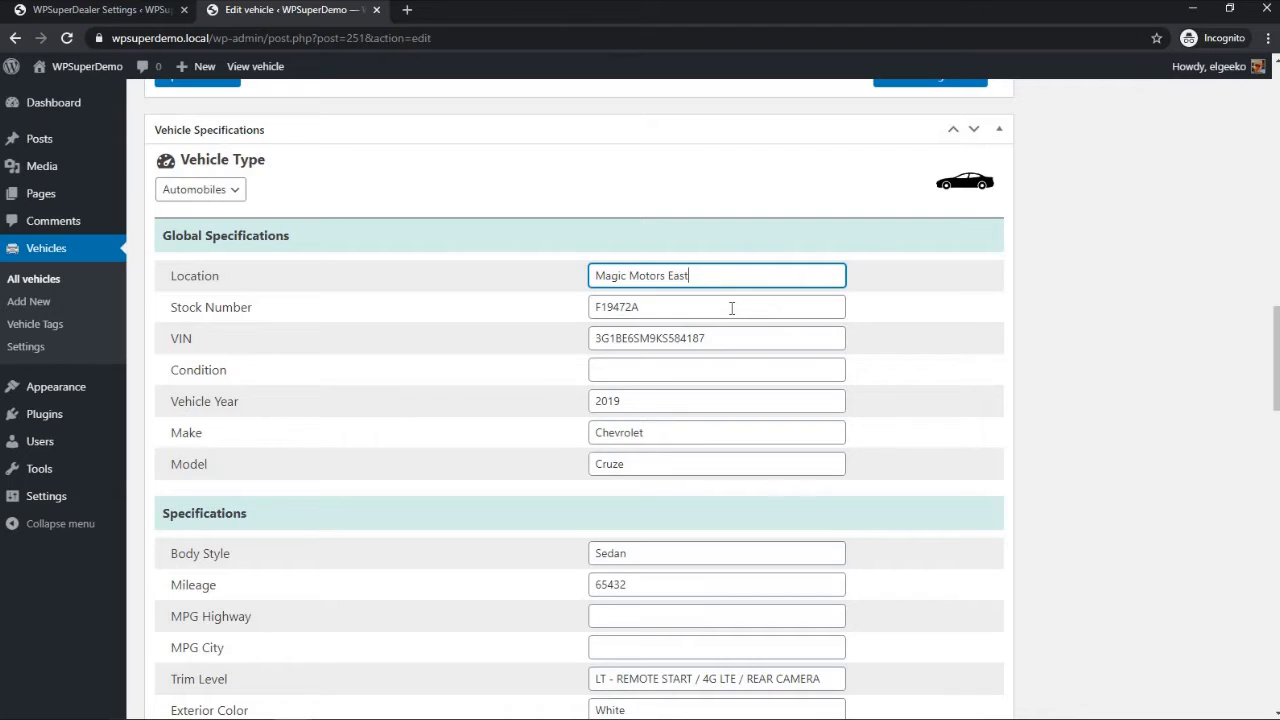
- Set the Cruze's location to New Name and update the vehicle
key(ctrl+a)
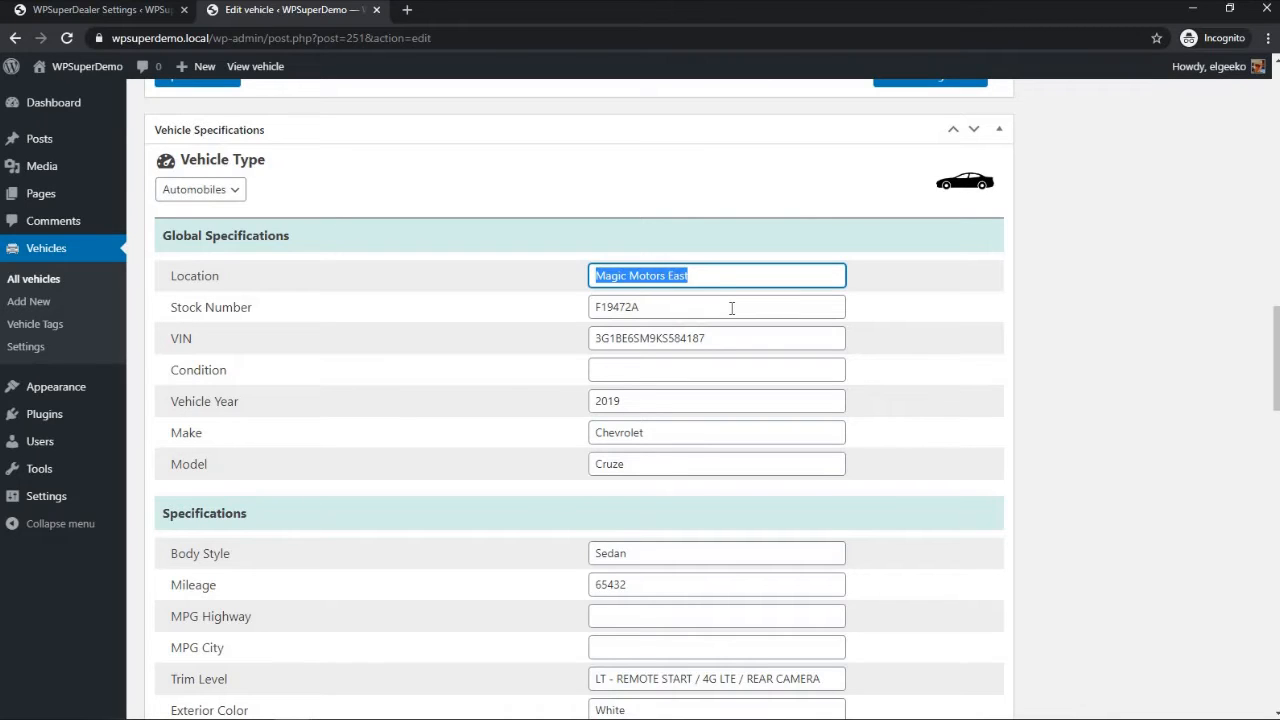
text(New Name)
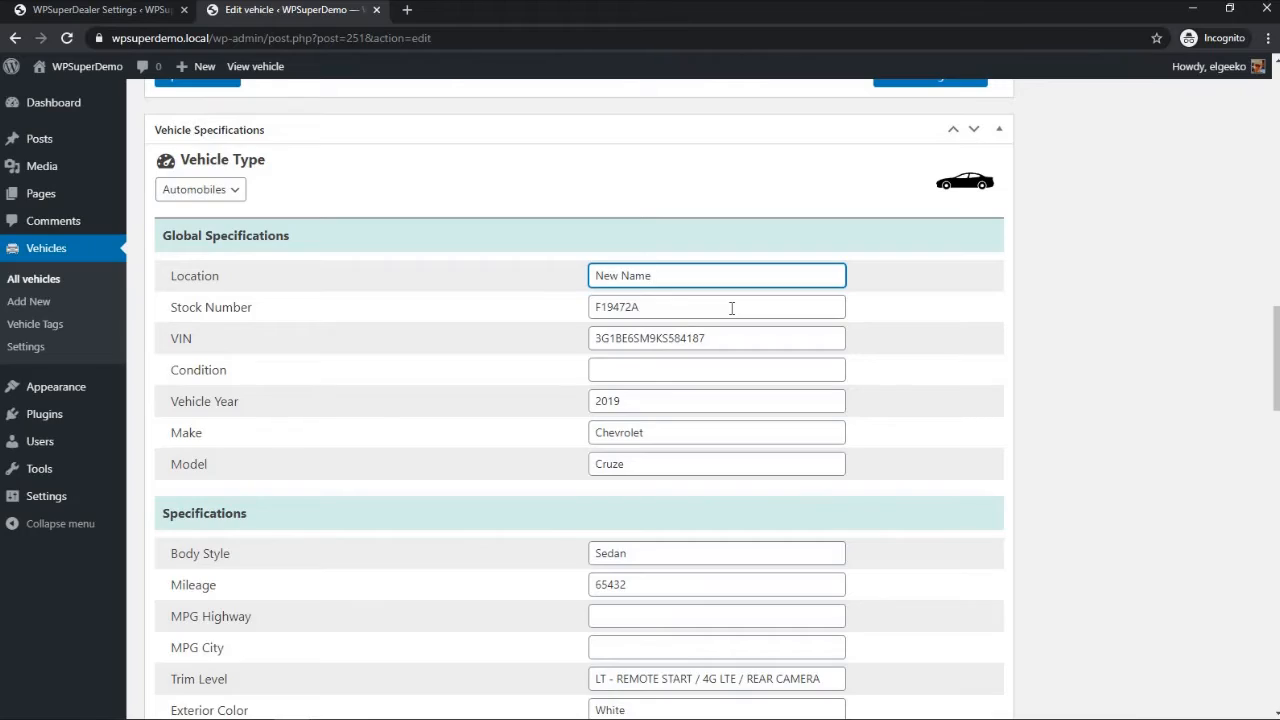
key(Tab)
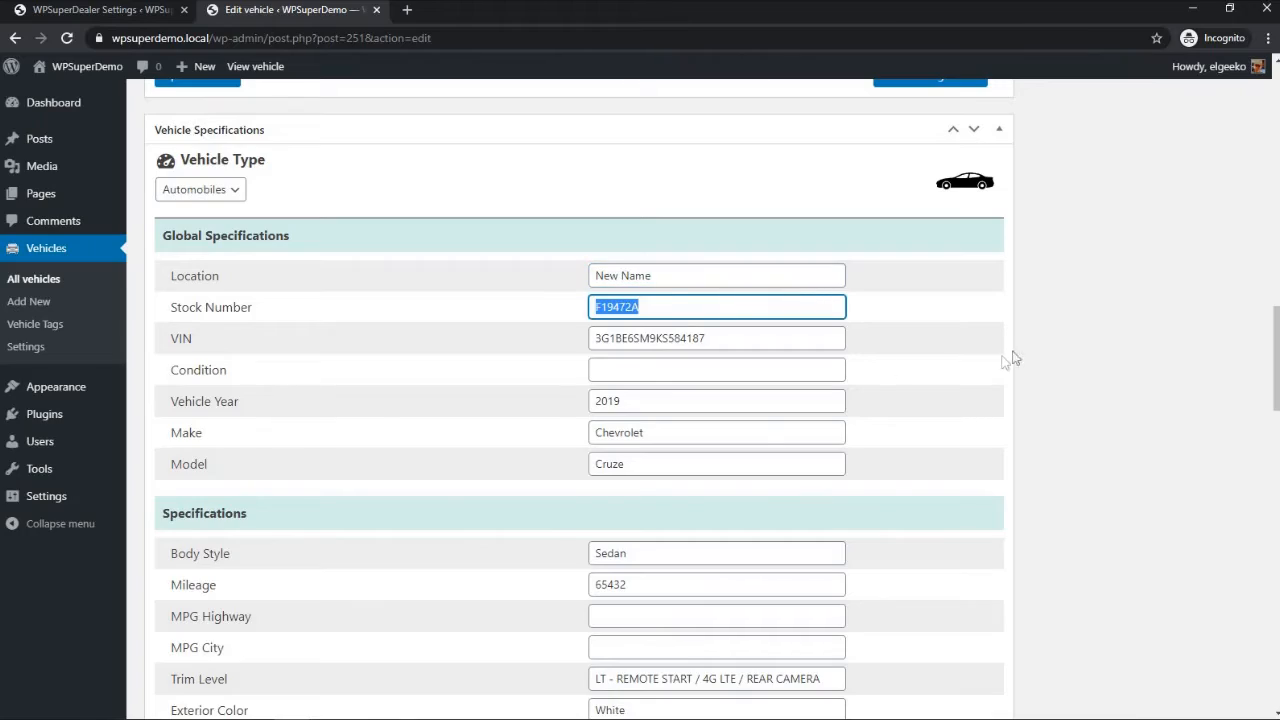
scroll(1157, 310, up, 10)
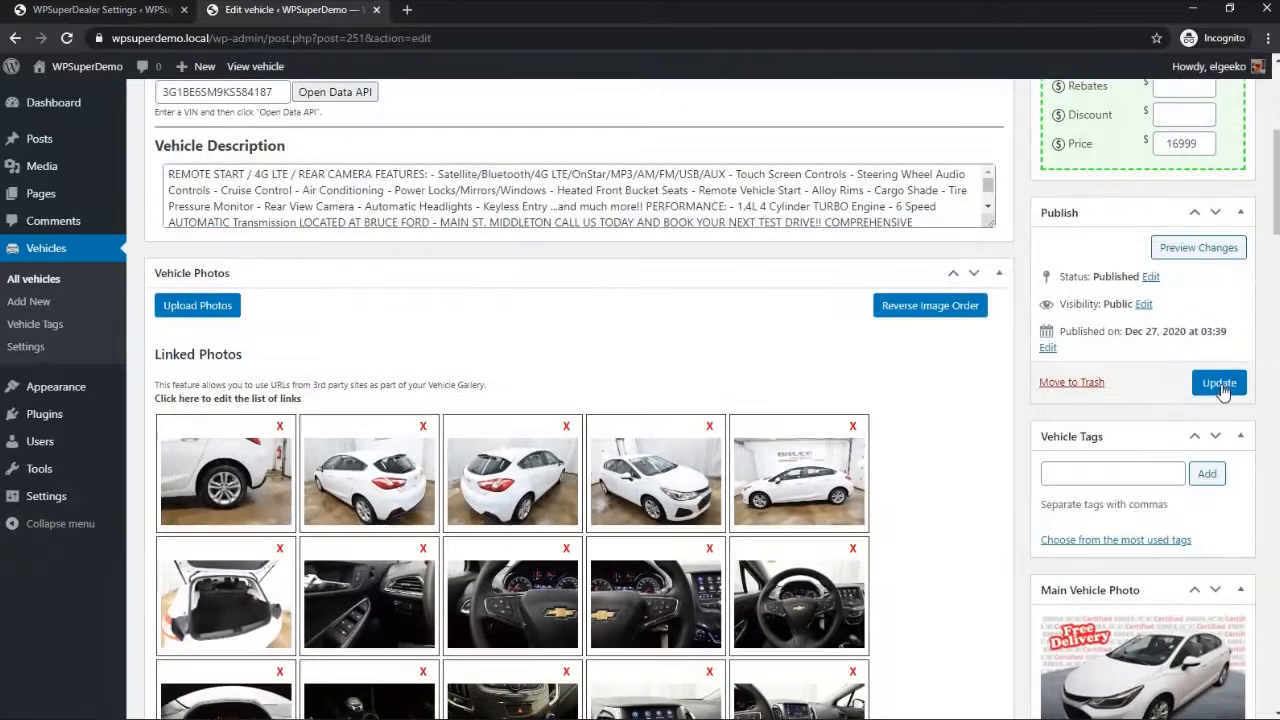
click(1220, 386)
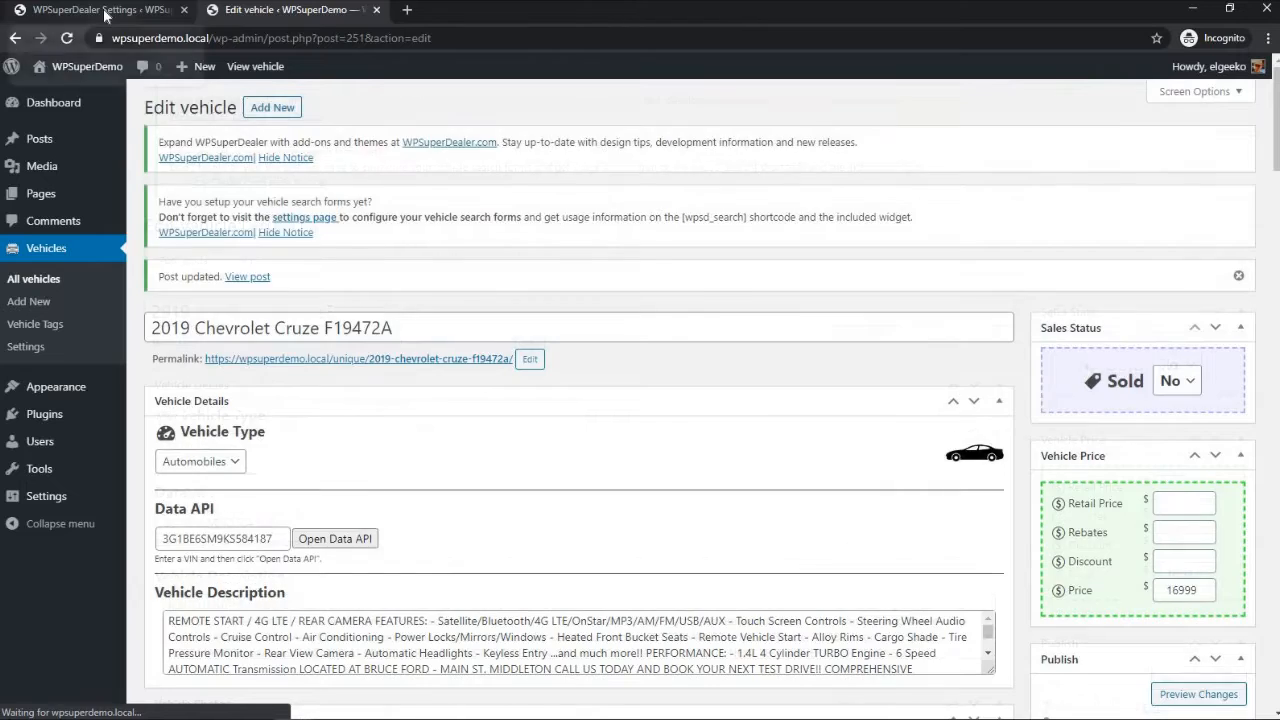
- Return to the vehicle settings and reload the Locations list to check its entries
click(104, 14)
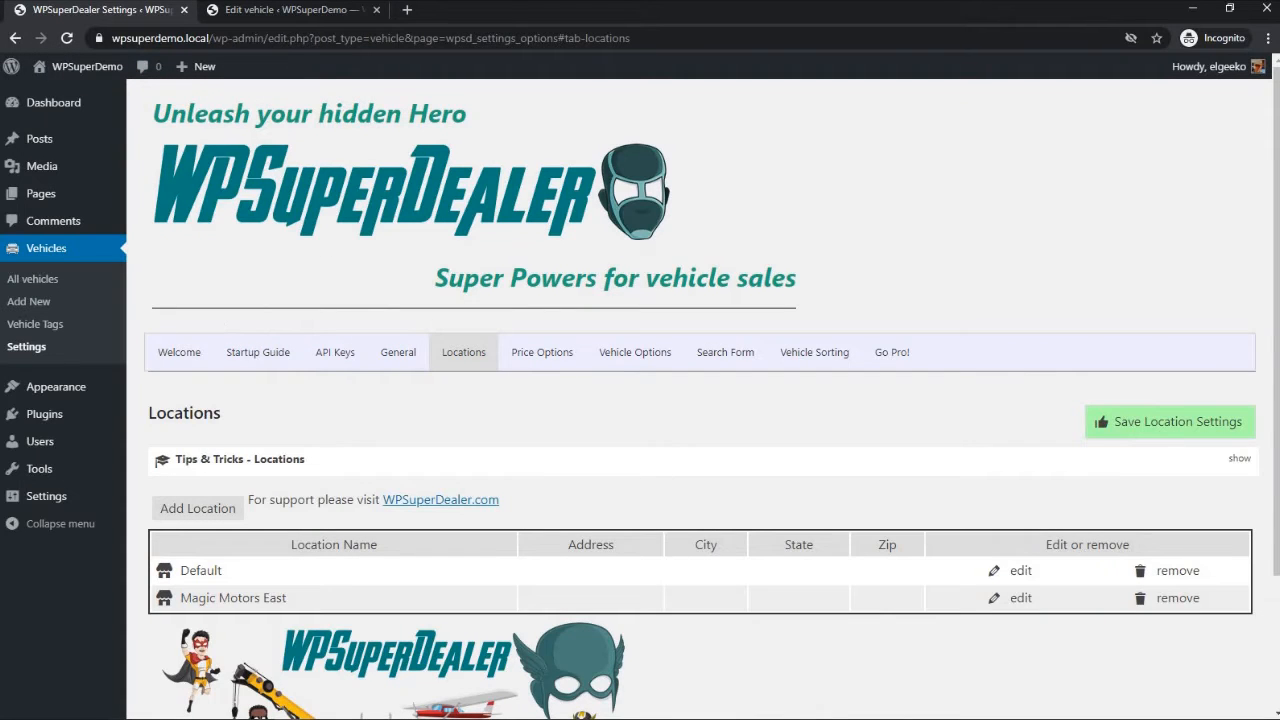
click(20, 352)
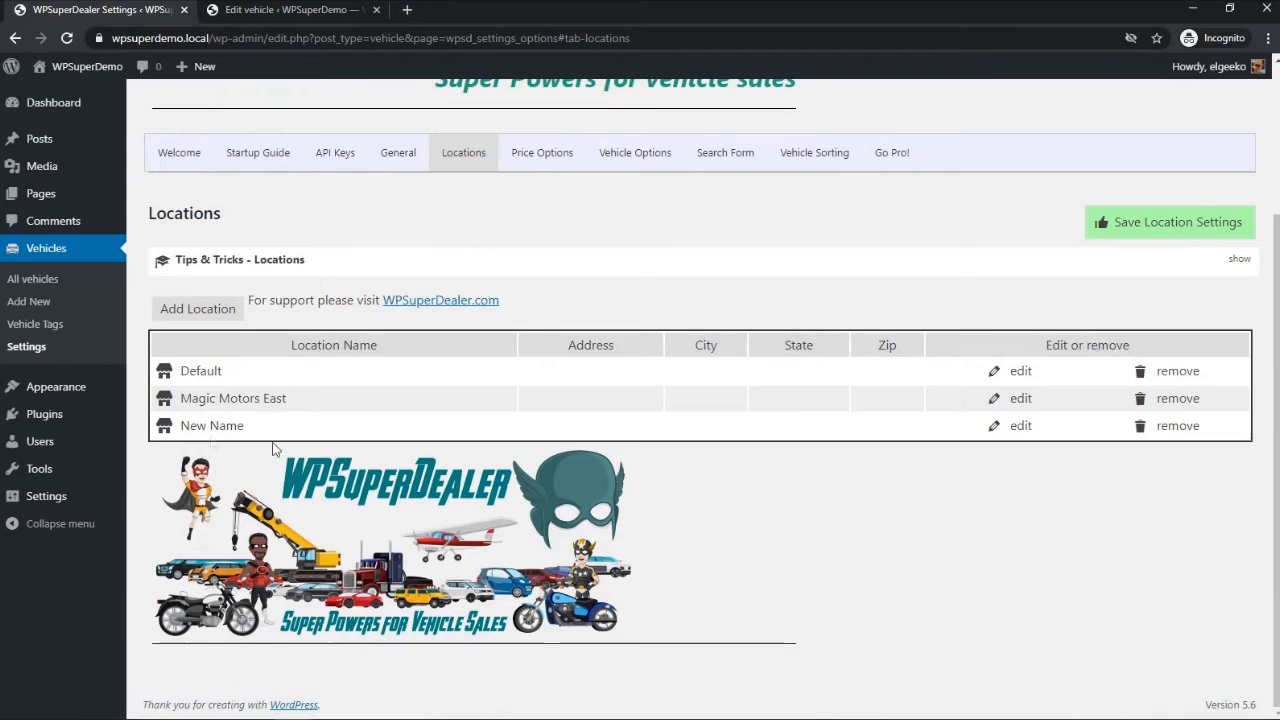
- Open the New Name location for editing and review its address, vehicle, contact and URL settings
click(1020, 426)
scroll(1033, 434, down, 5)
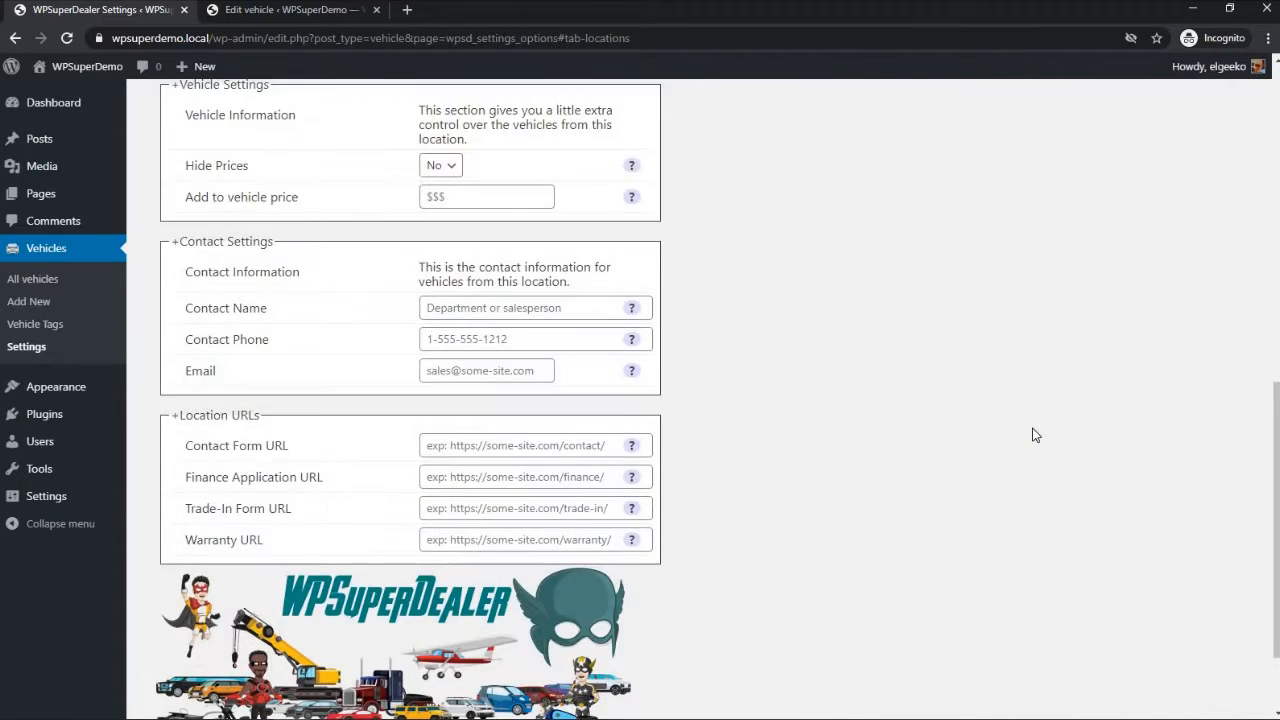
scroll(1035, 435, up, 5)
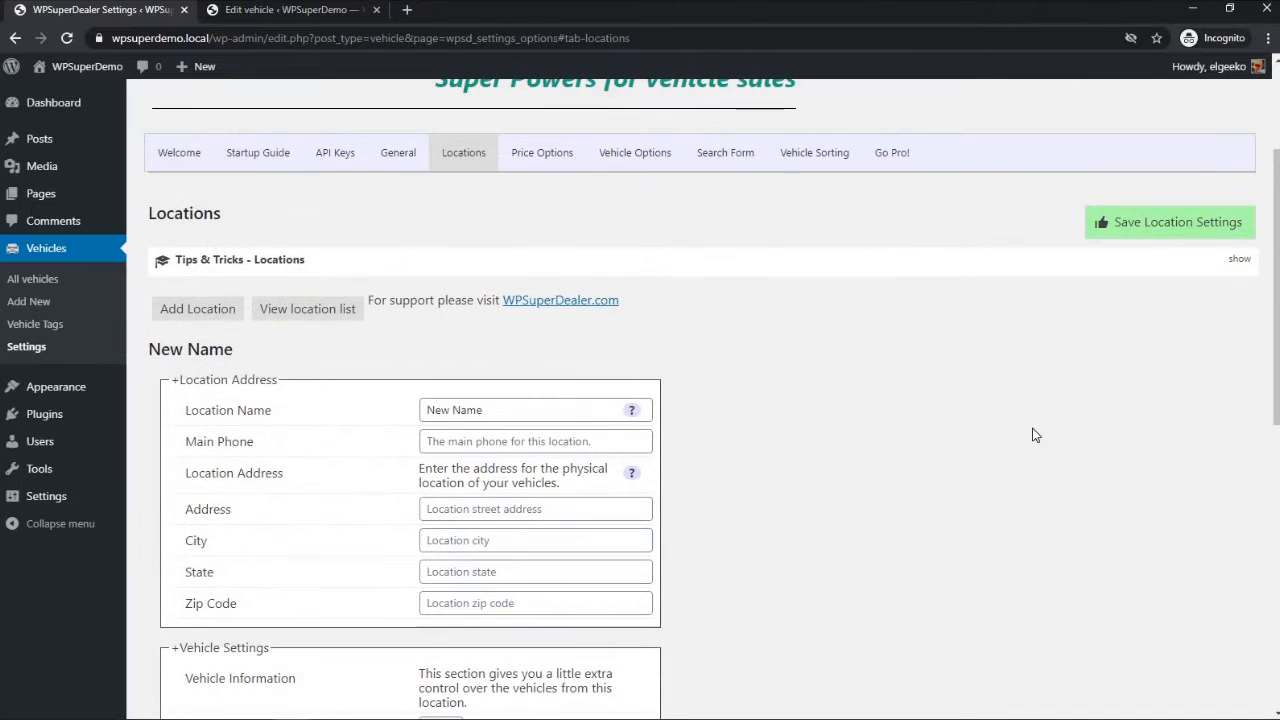
- Enable Restrict Options for the Location global specification in the vehicle options and save
click(605, 163)
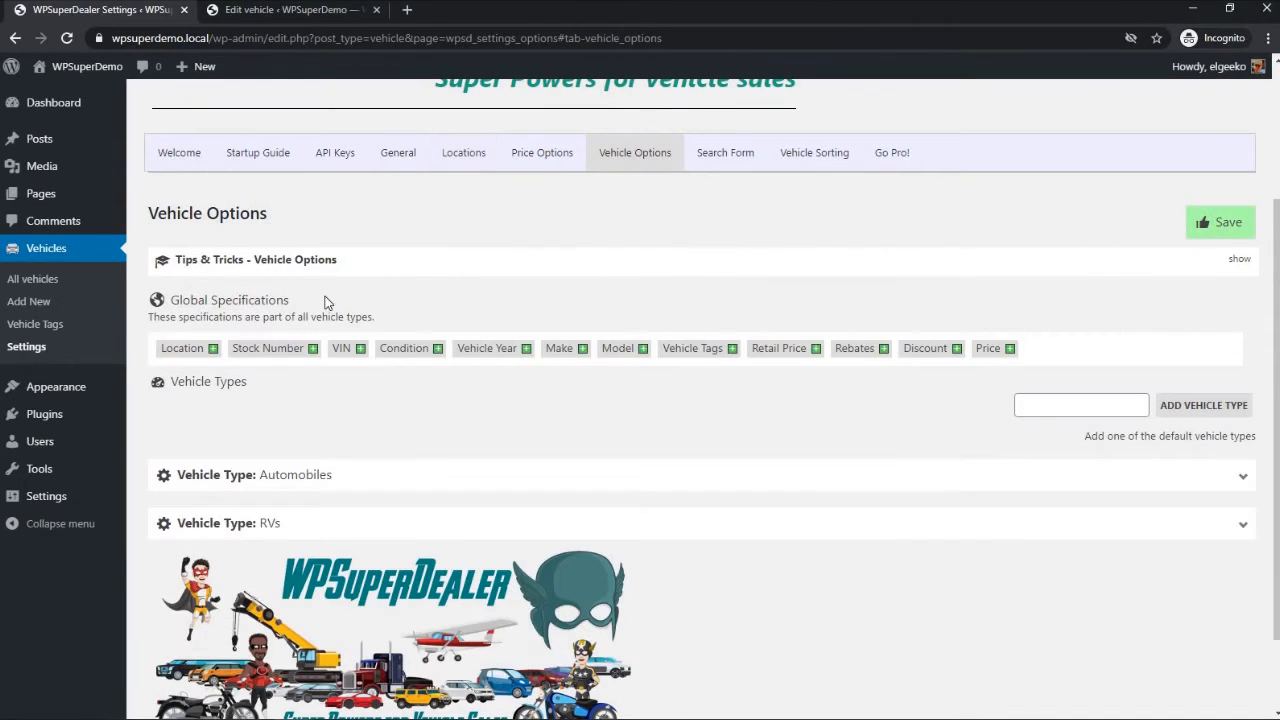
click(169, 352)
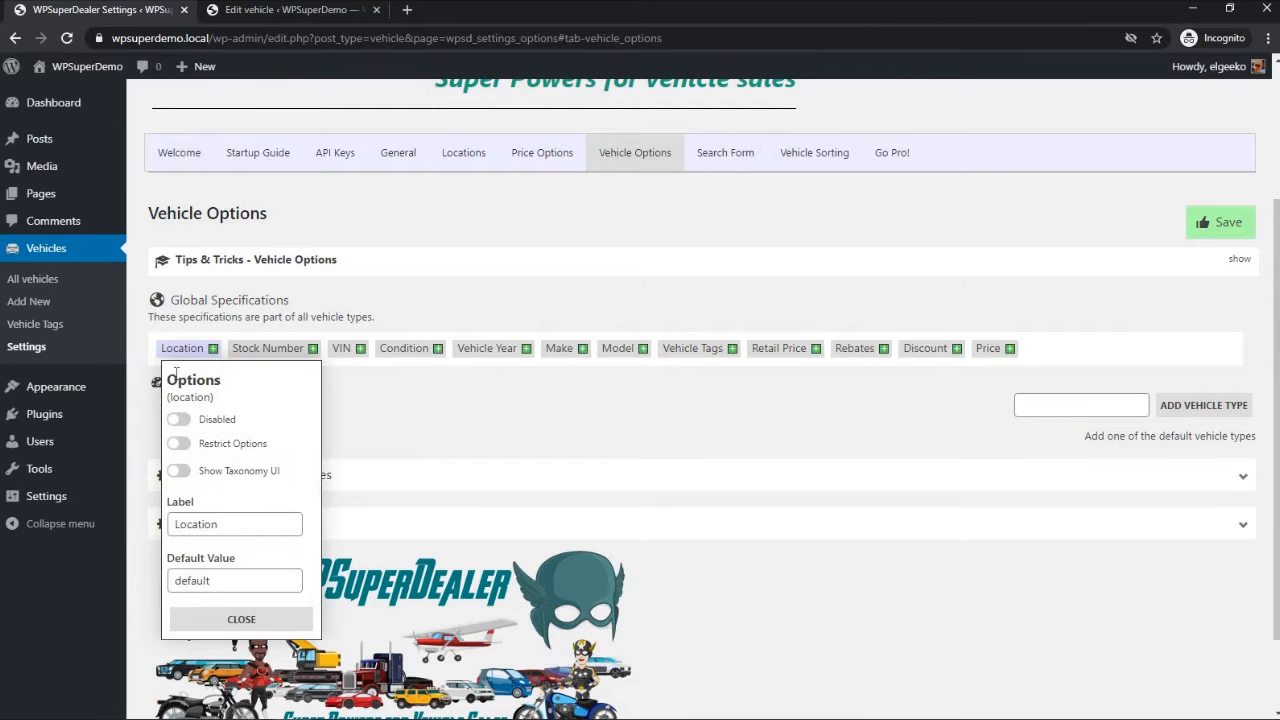
click(184, 448)
click(1221, 230)
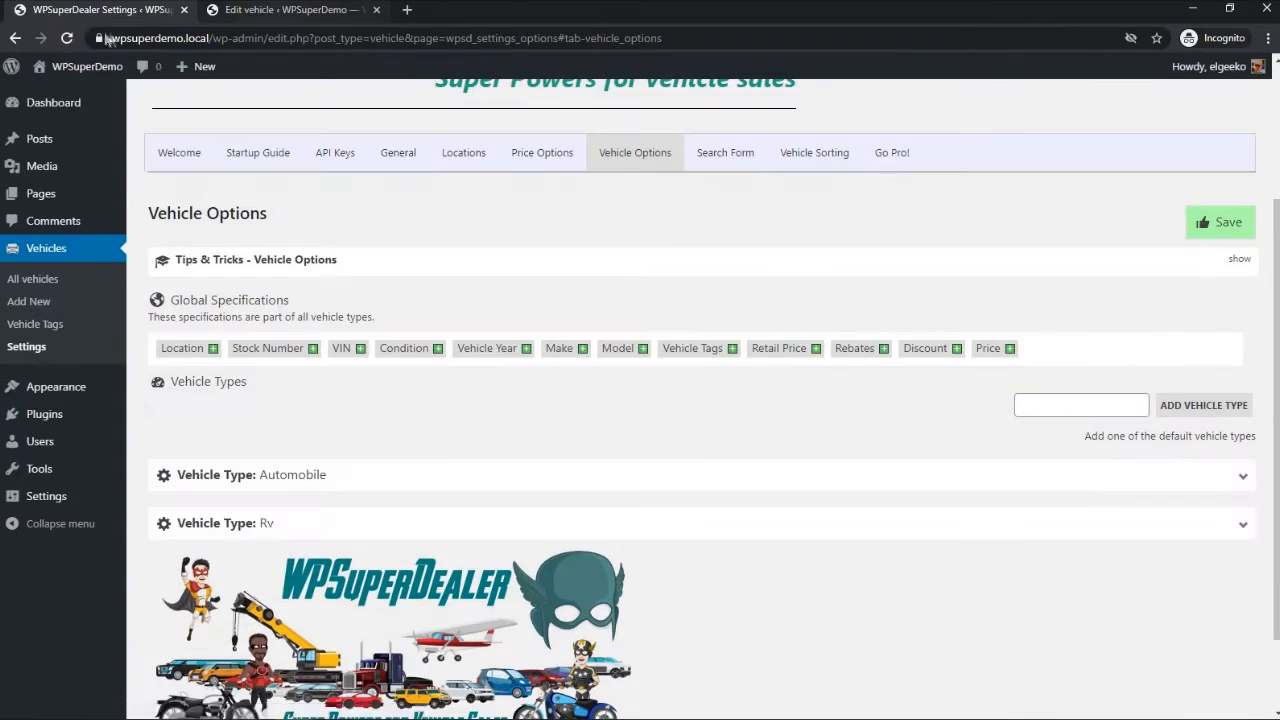
- Reload the 2019 Chevrolet Cruze edit page and check the choices offered for its Location specification
click(285, 10)
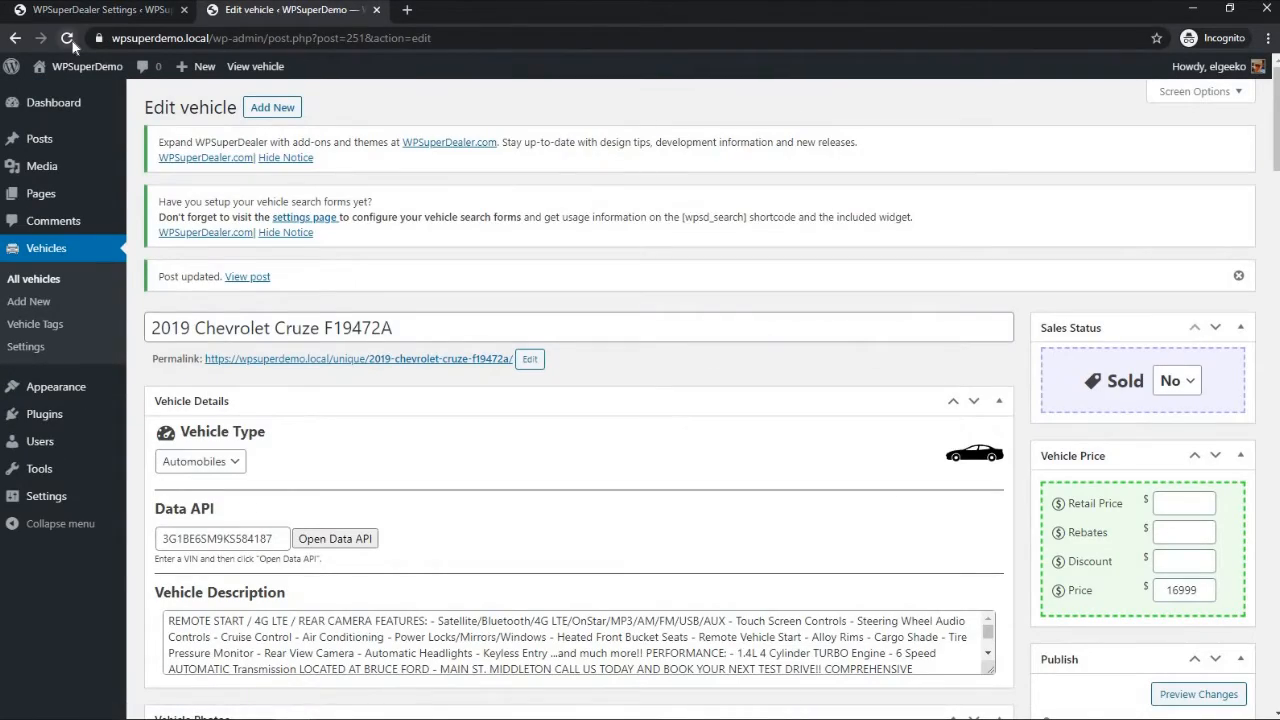
click(67, 38)
scroll(595, 230, down, 15)
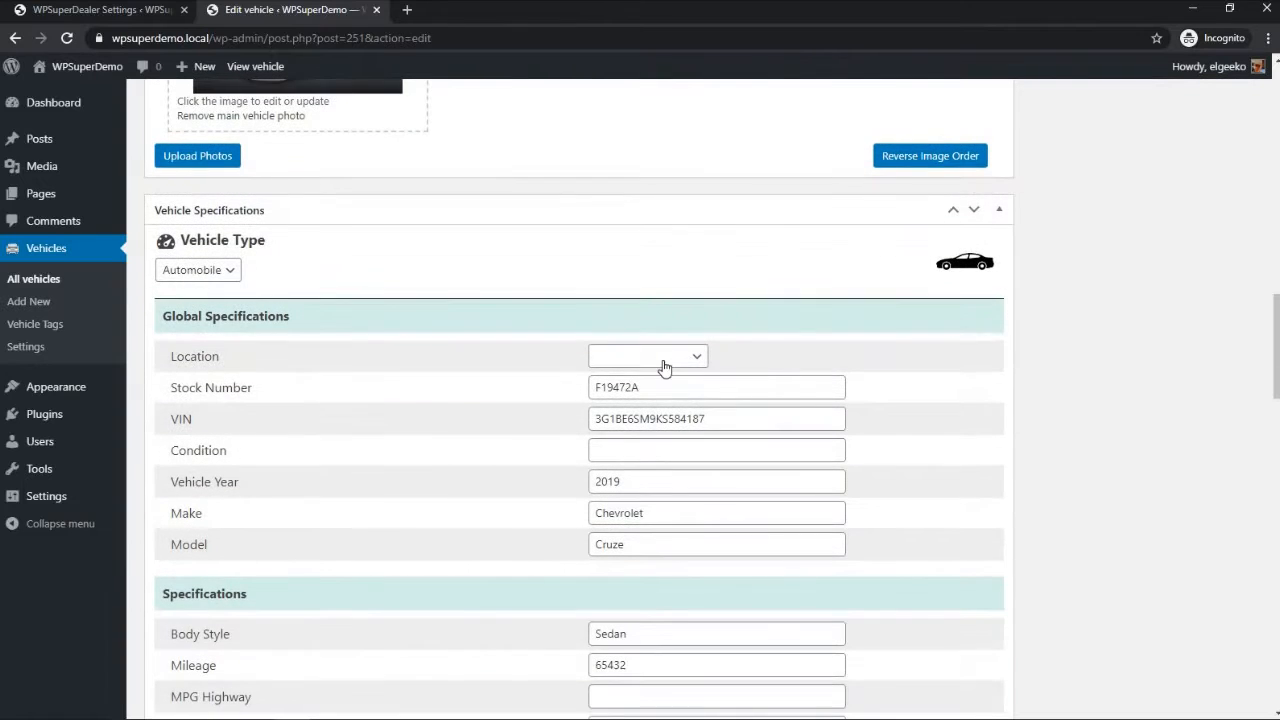
click(664, 366)
click(664, 366)
click(664, 366)
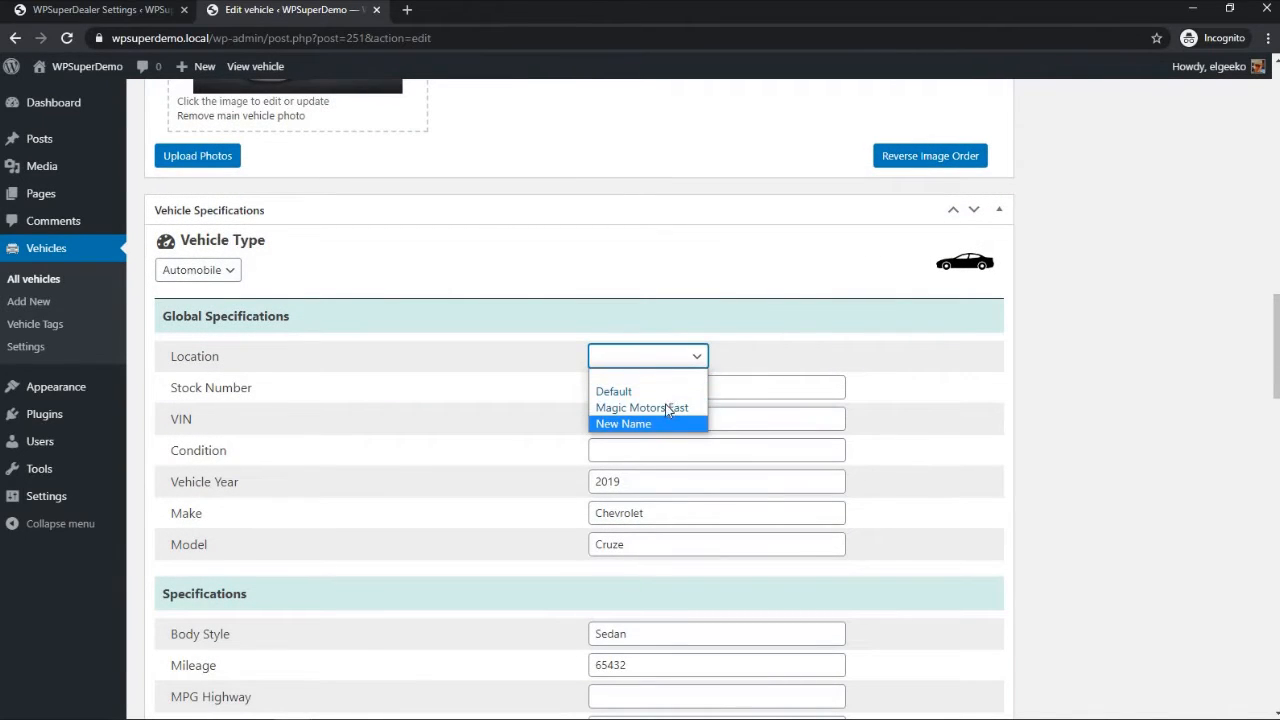
click(664, 364)
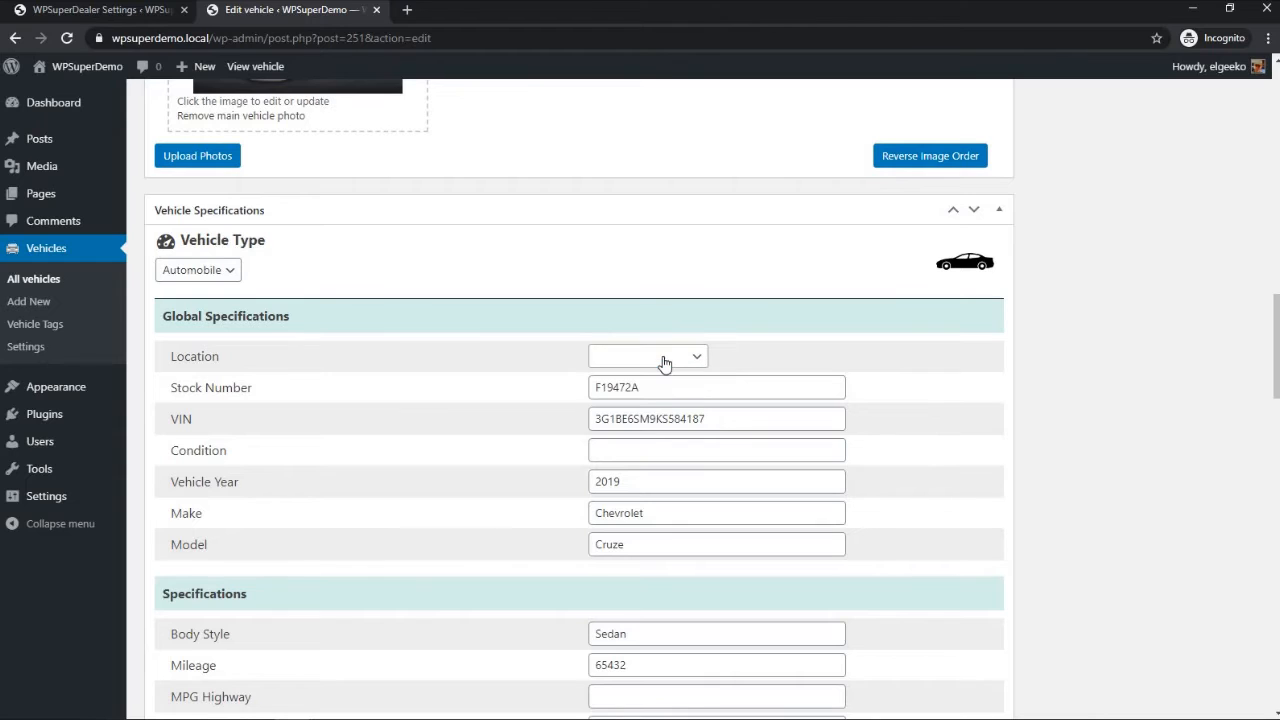
- Return to the vehicle options and switch the Location specification's Disabled option on and back off
click(113, 14)
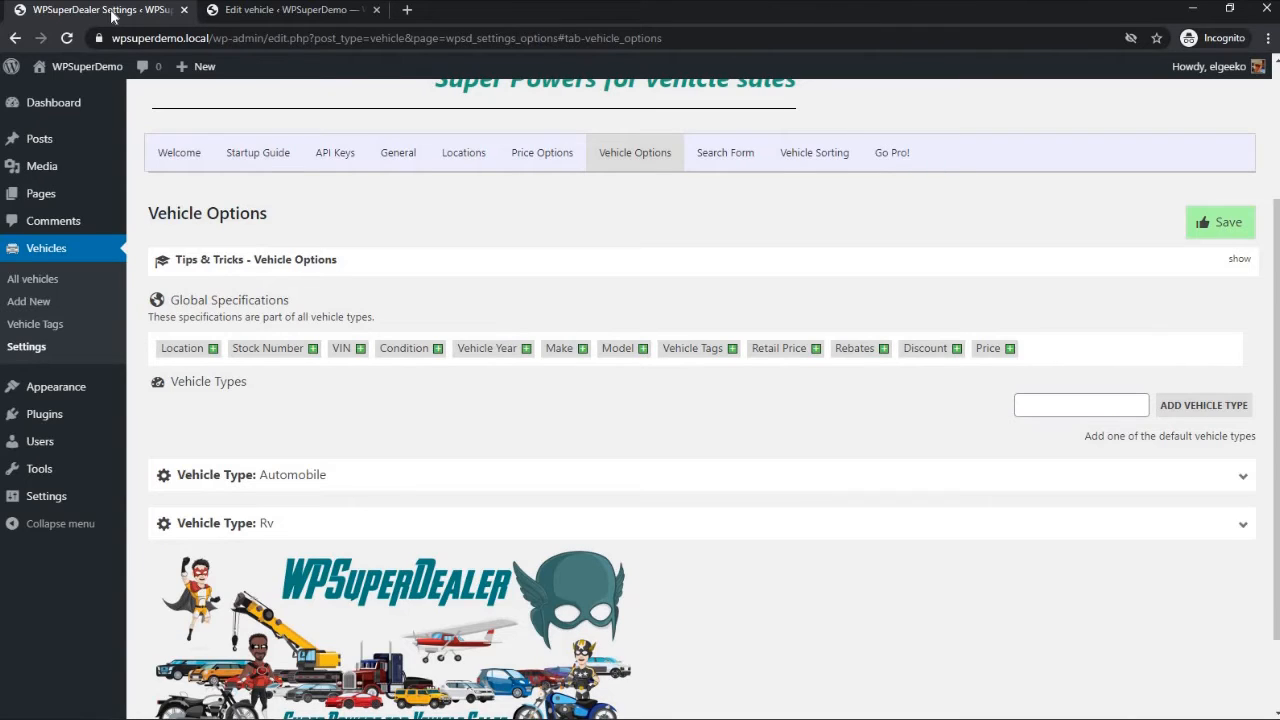
click(184, 350)
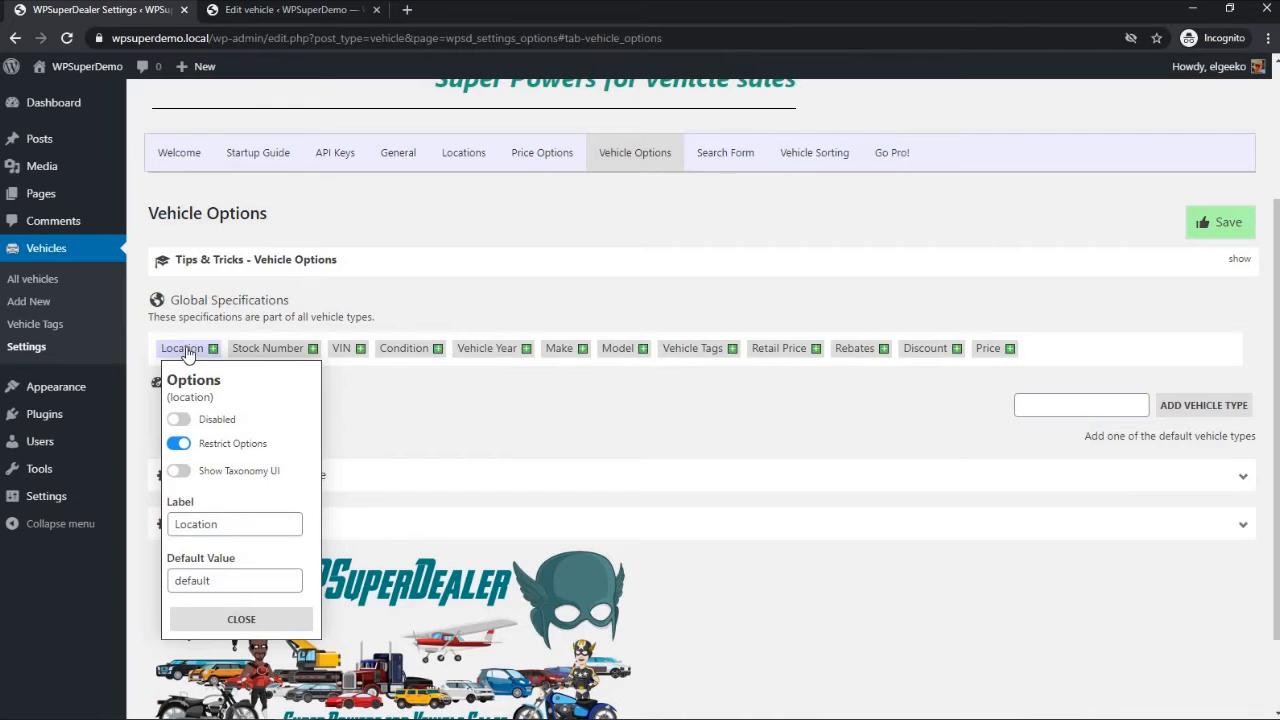
click(180, 420)
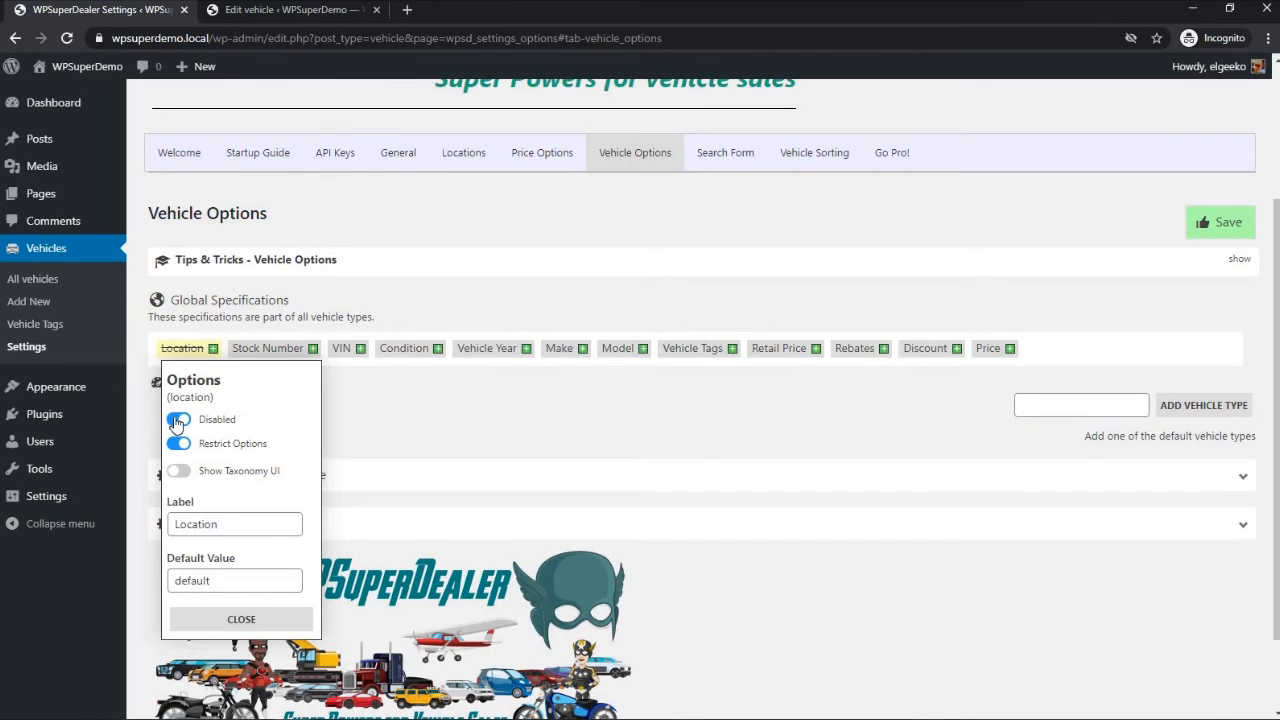
click(176, 420)
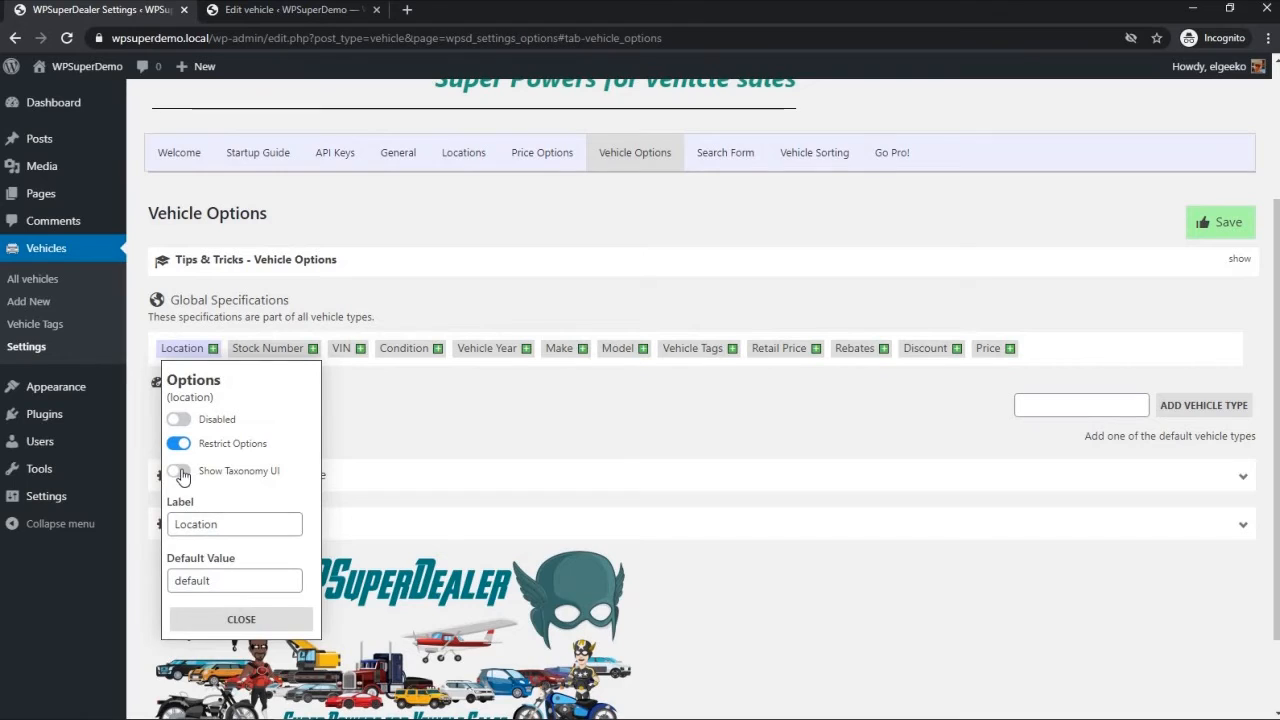
- Enable Show Taxonomy UI for the Location specification, save, and open the Locations taxonomy page under Vehicles
click(180, 472)
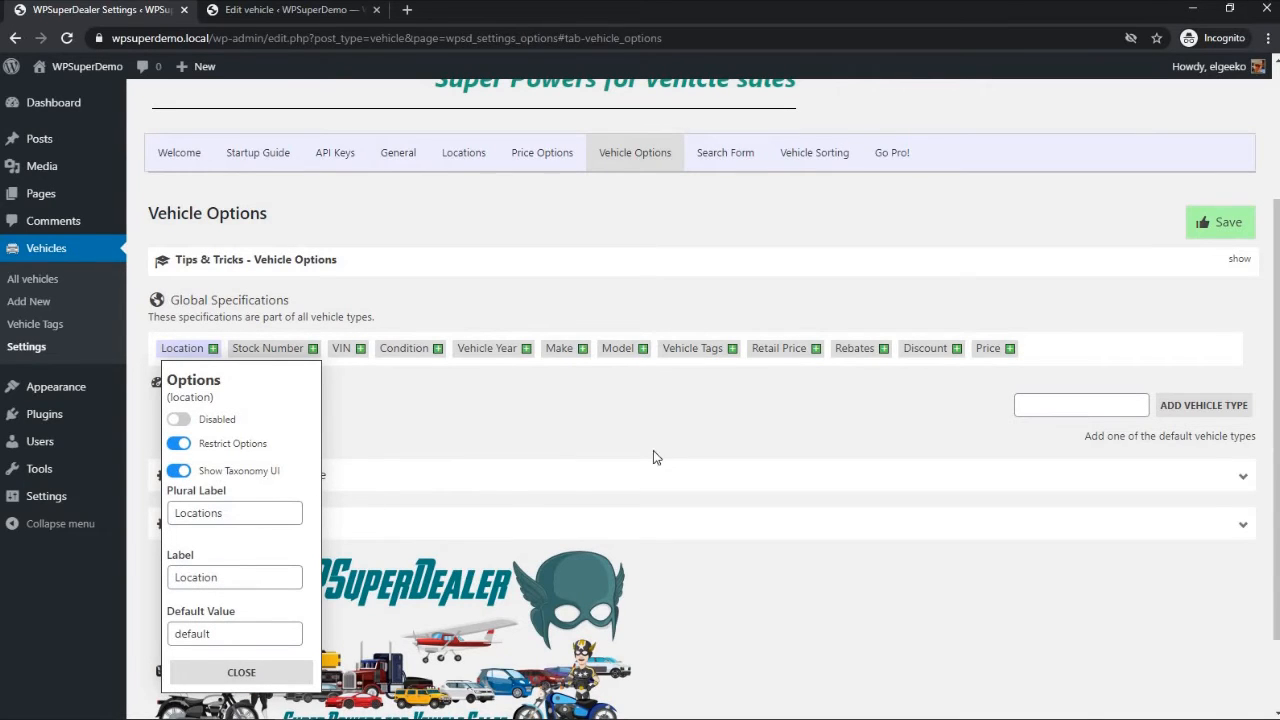
click(1231, 224)
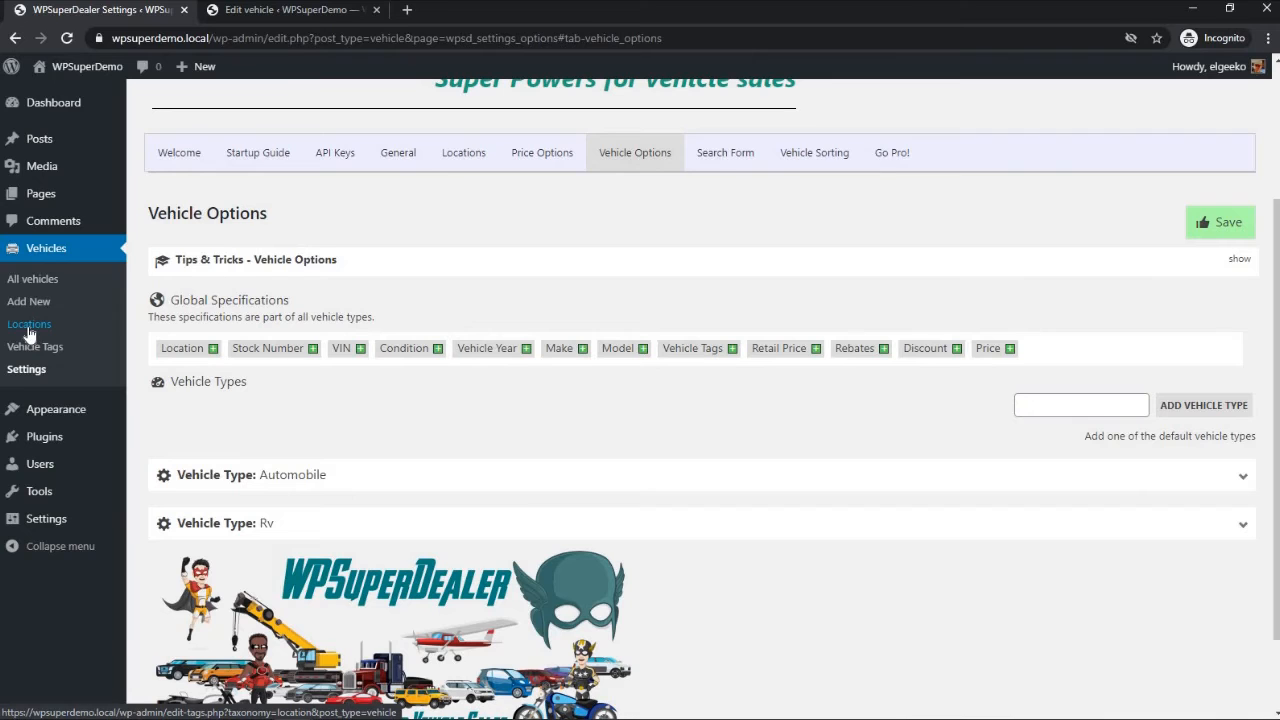
click(29, 327)
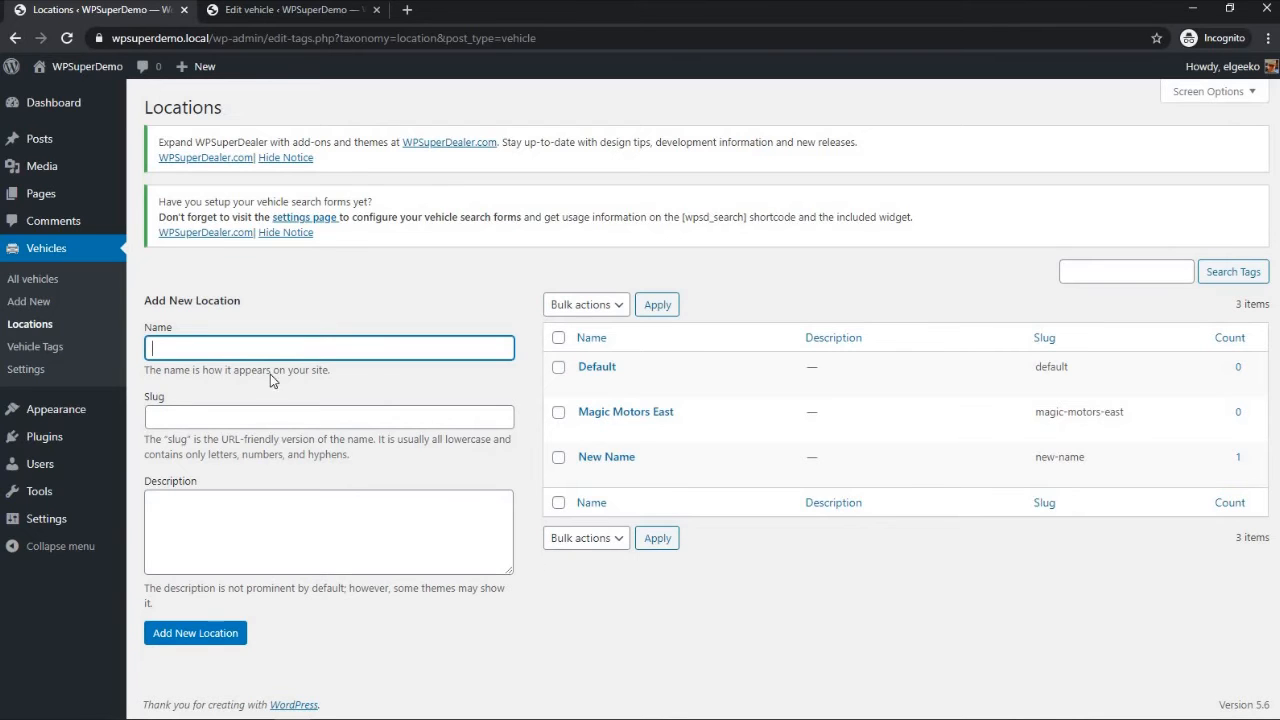
- Go back to the vehicle options, turn off Show Taxonomy UI for the Location specification and save
click(89, 373)
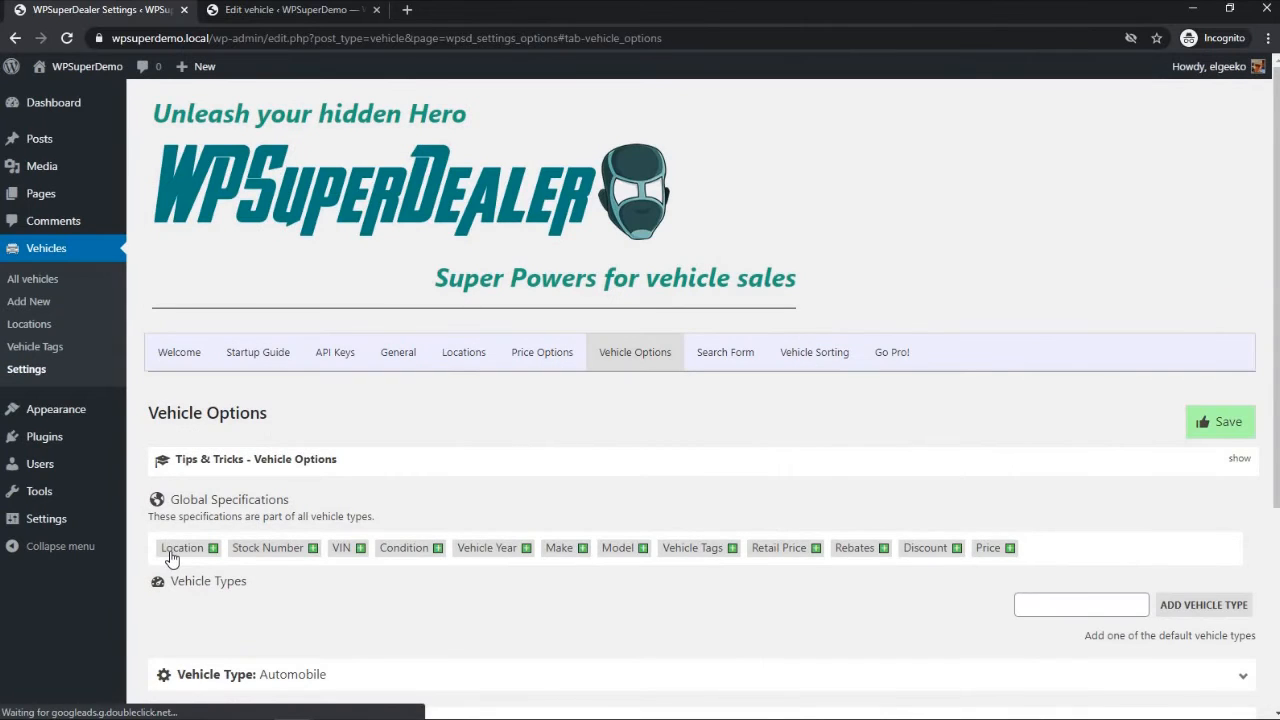
click(174, 552)
scroll(180, 380, down, 3)
click(179, 371)
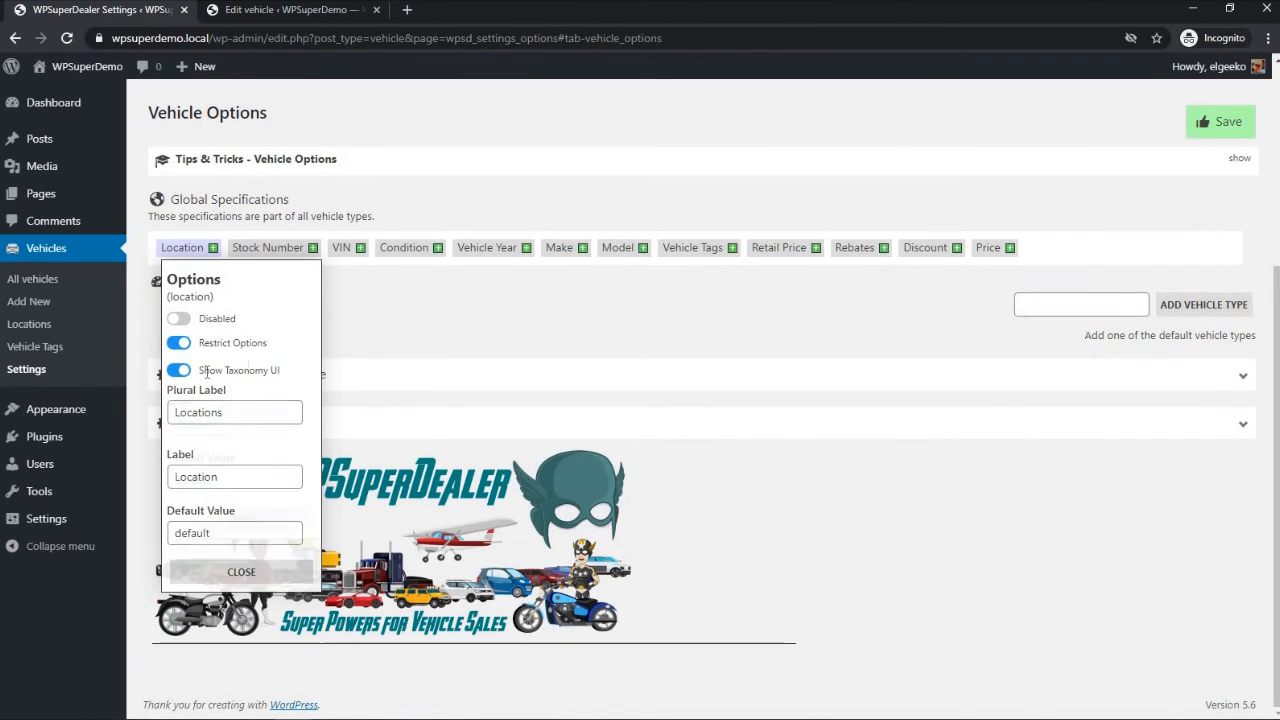
click(1224, 130)
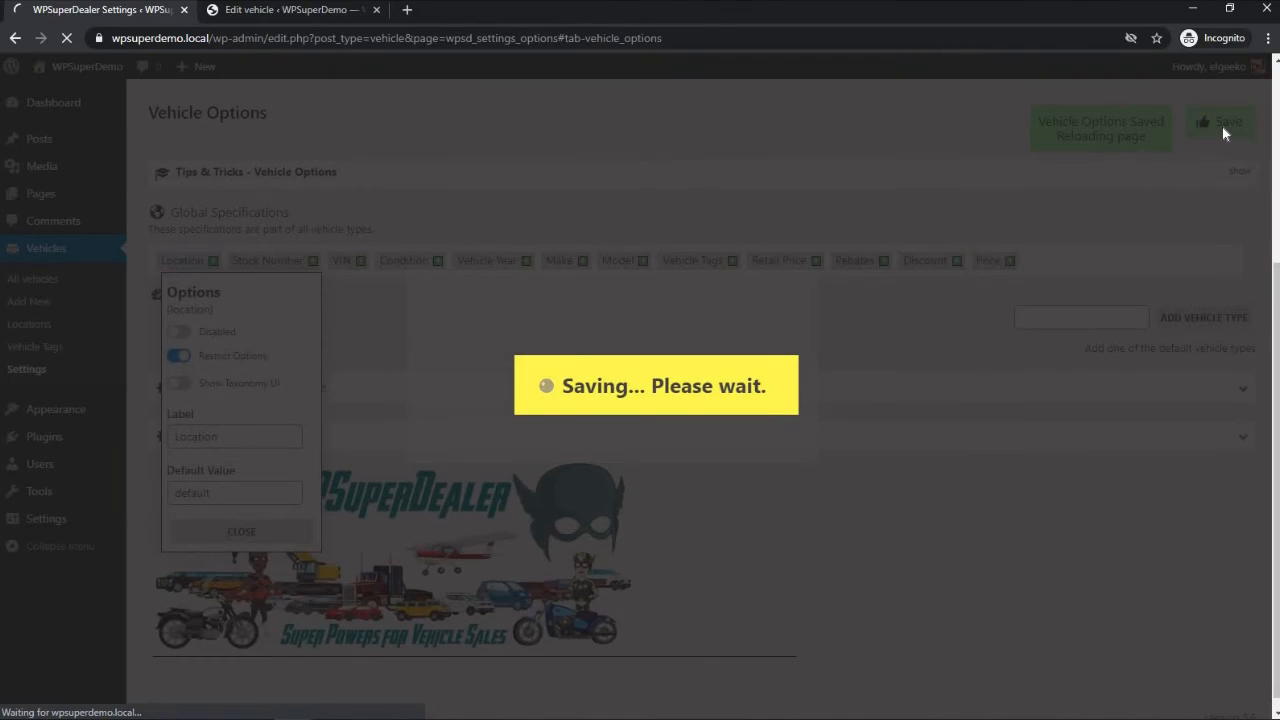